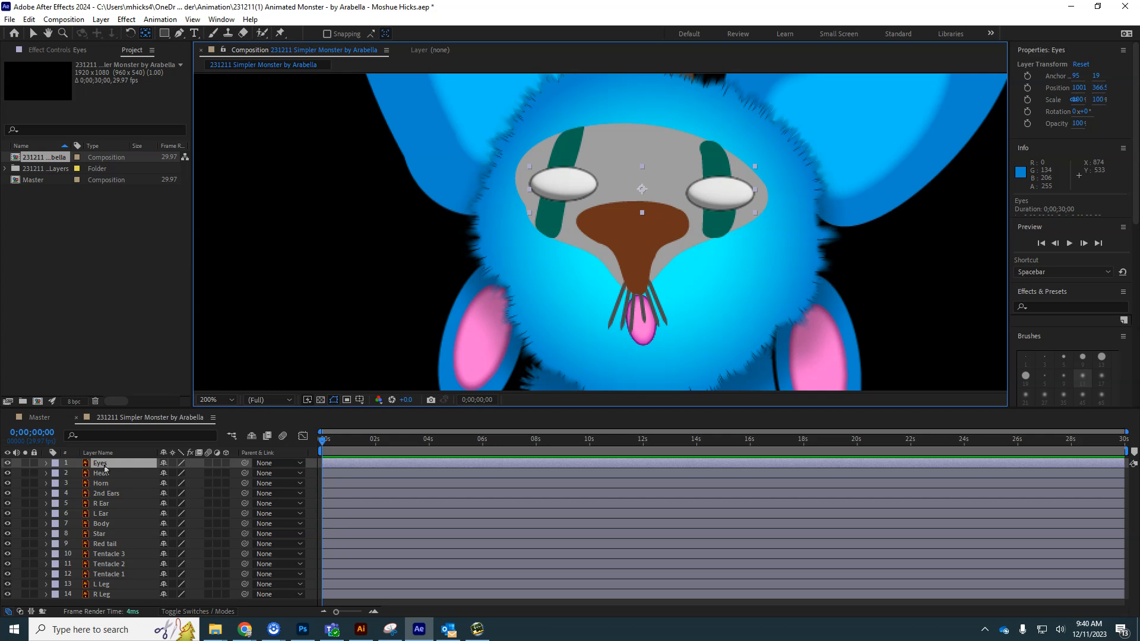
Step: Reveal the monster artwork's source file in File Explorer and open 231211 Simpler Monster in Illustrator
right_click(105, 469)
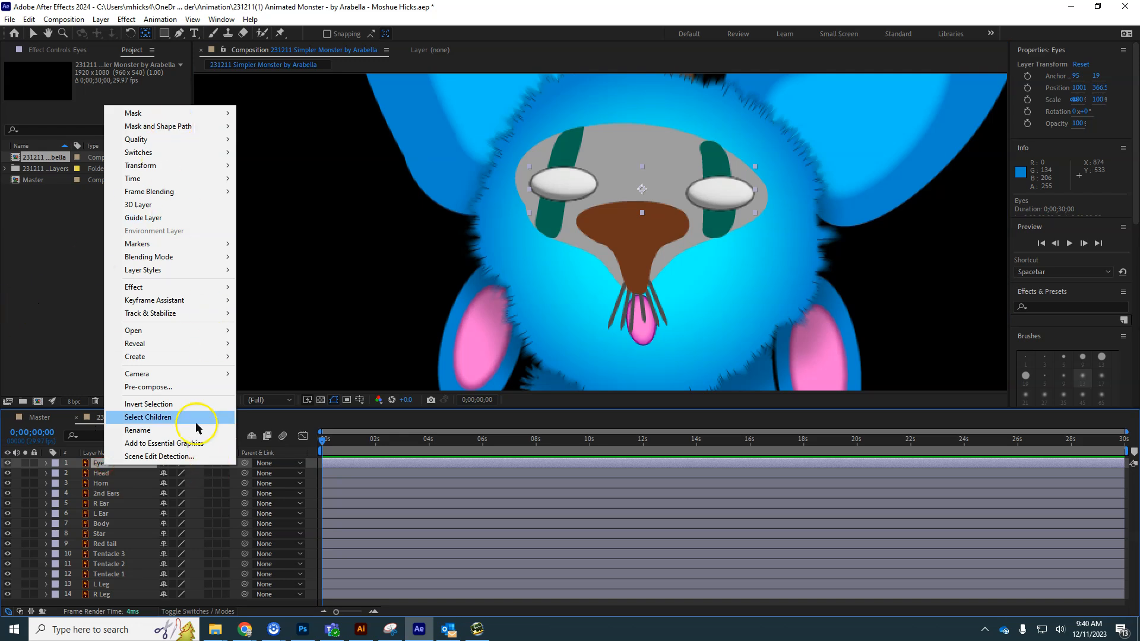
click(44, 287)
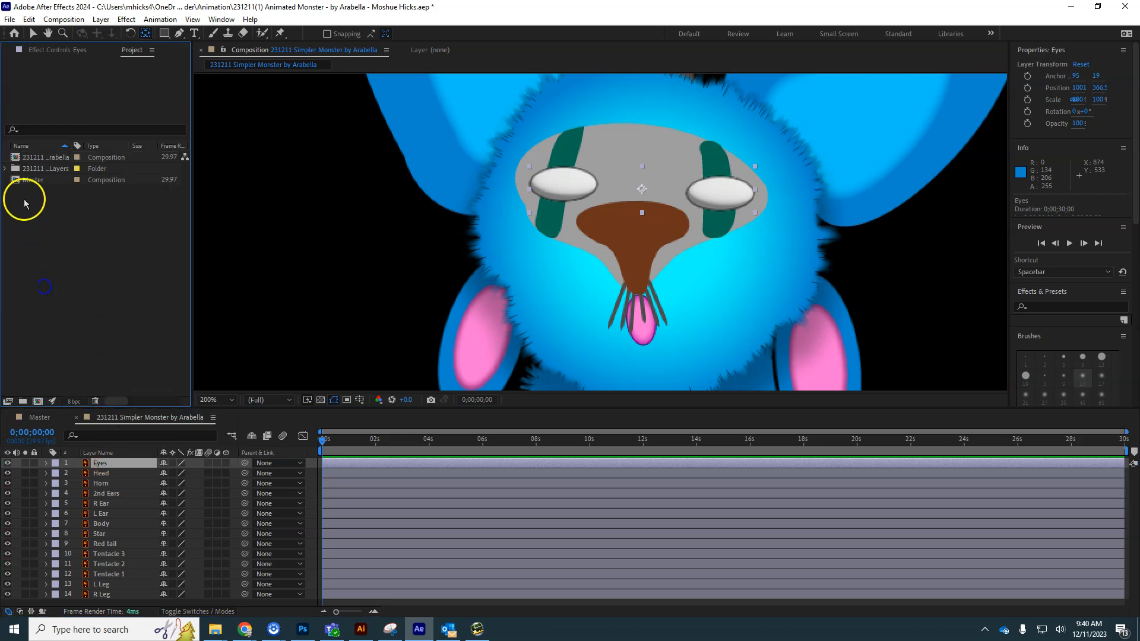
click(11, 169)
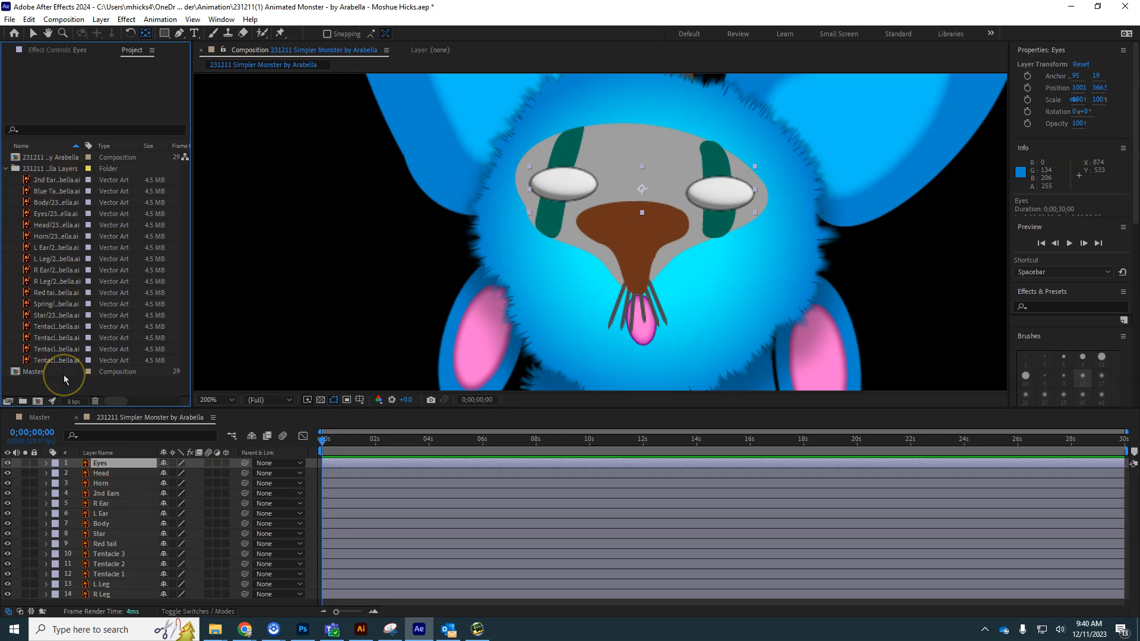
right_click(62, 193)
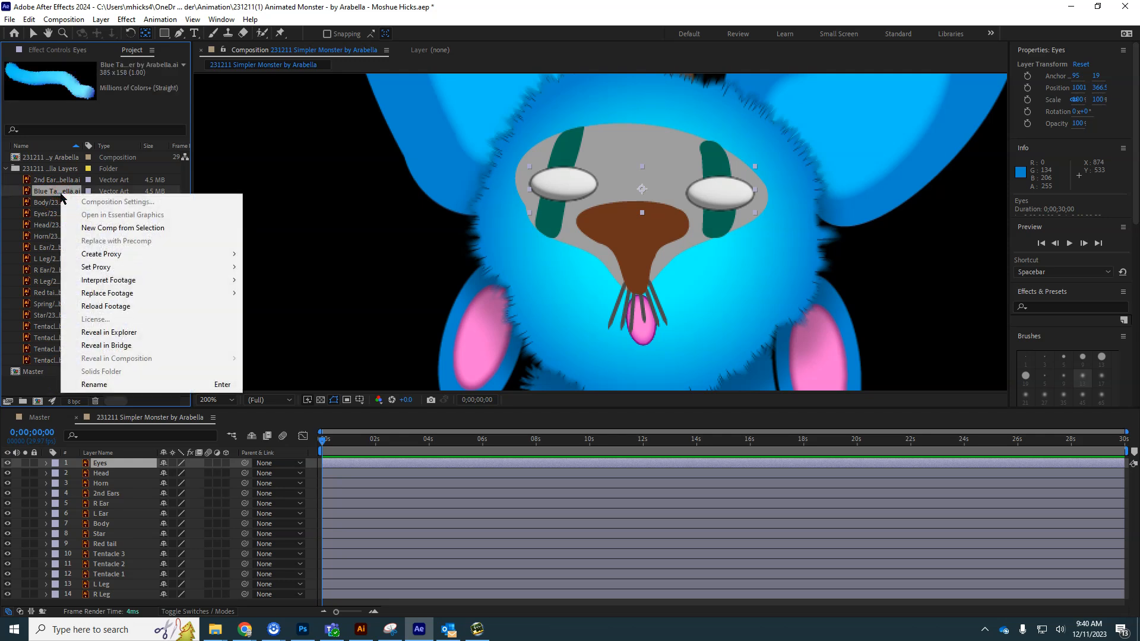
click(152, 339)
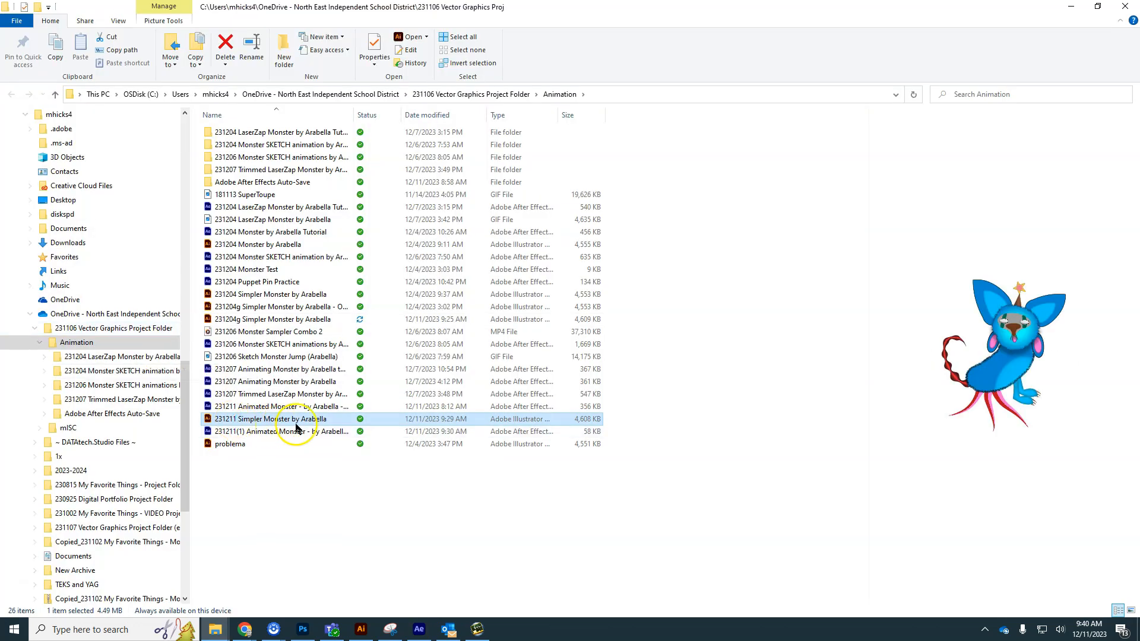
double_click(340, 422)
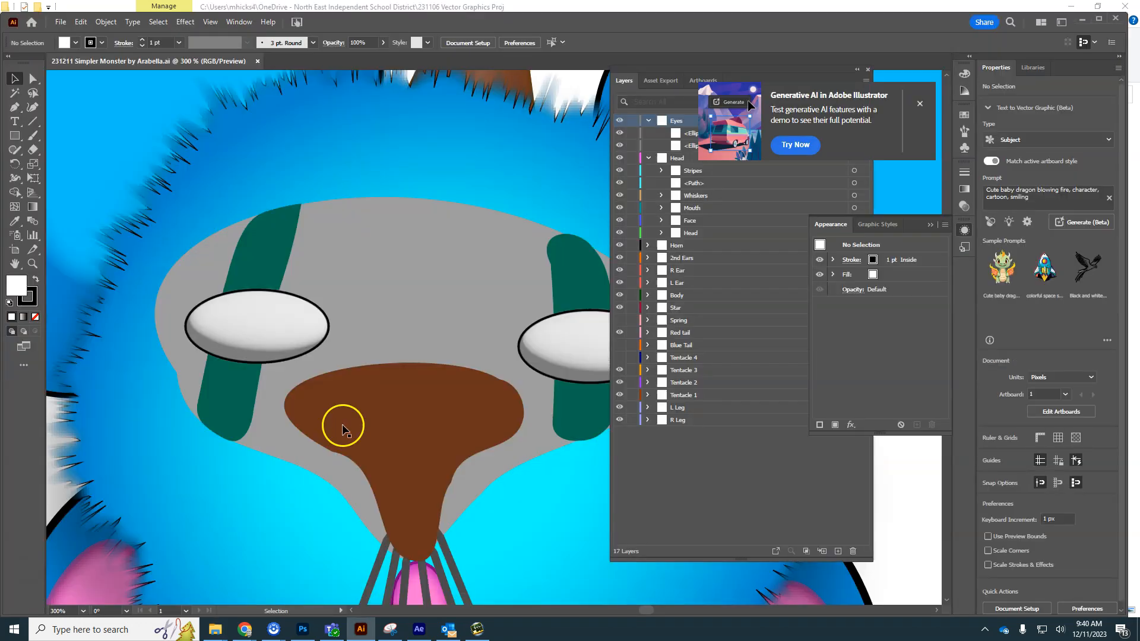
click(314, 327)
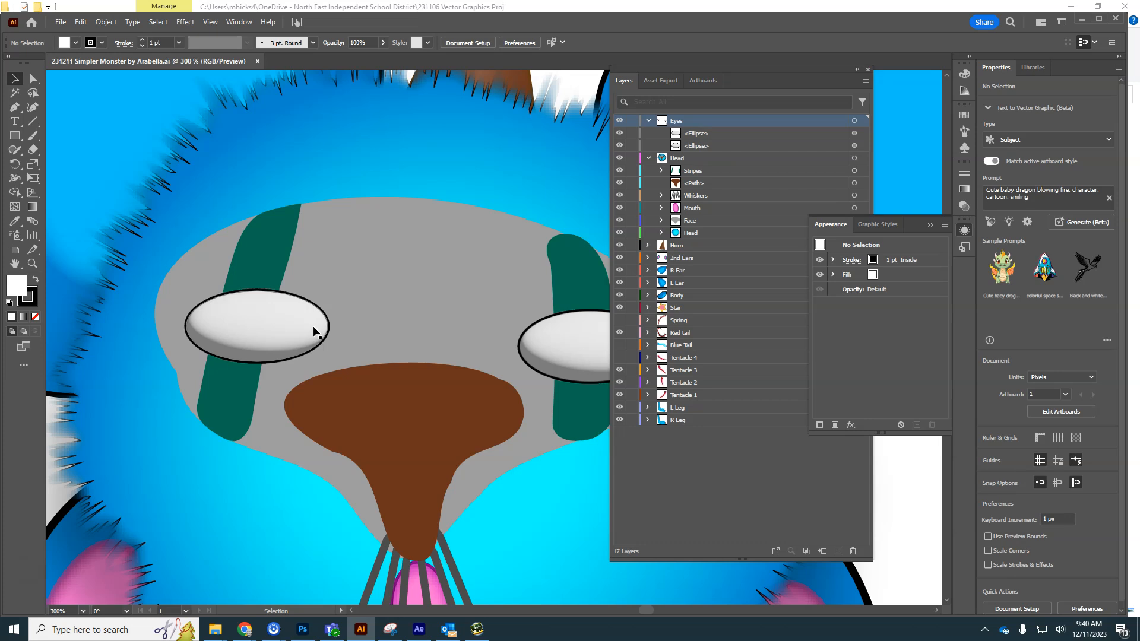
Step: Target the right eye's ellipse in the Eyes layer and hide its 3D and Materials effect
click(931, 224)
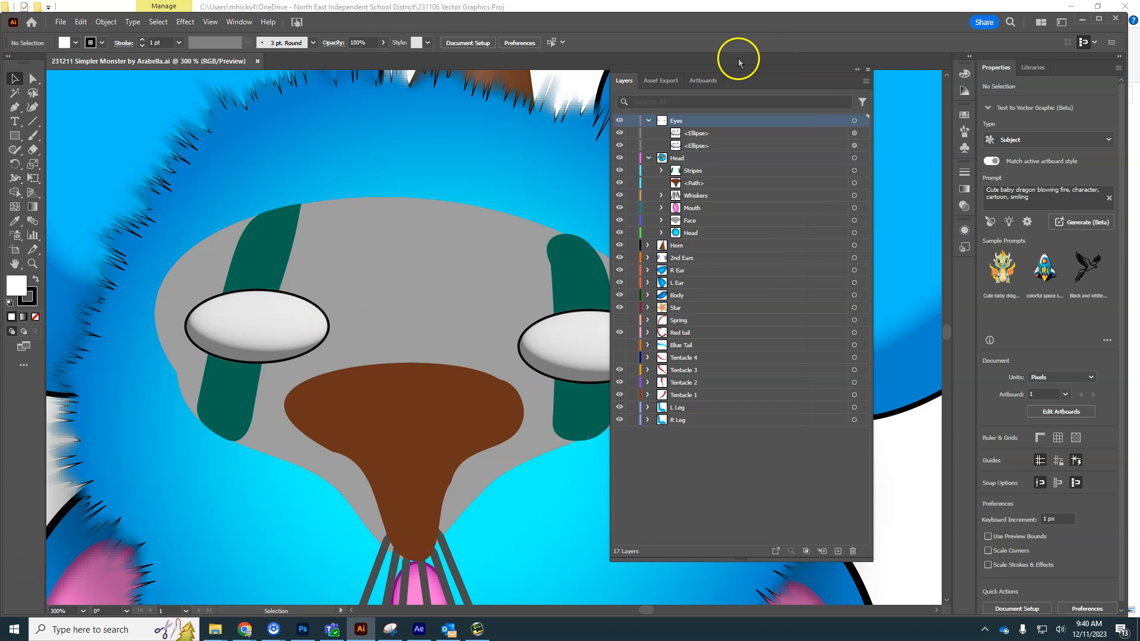
drag(729, 77, 814, 96)
click(760, 140)
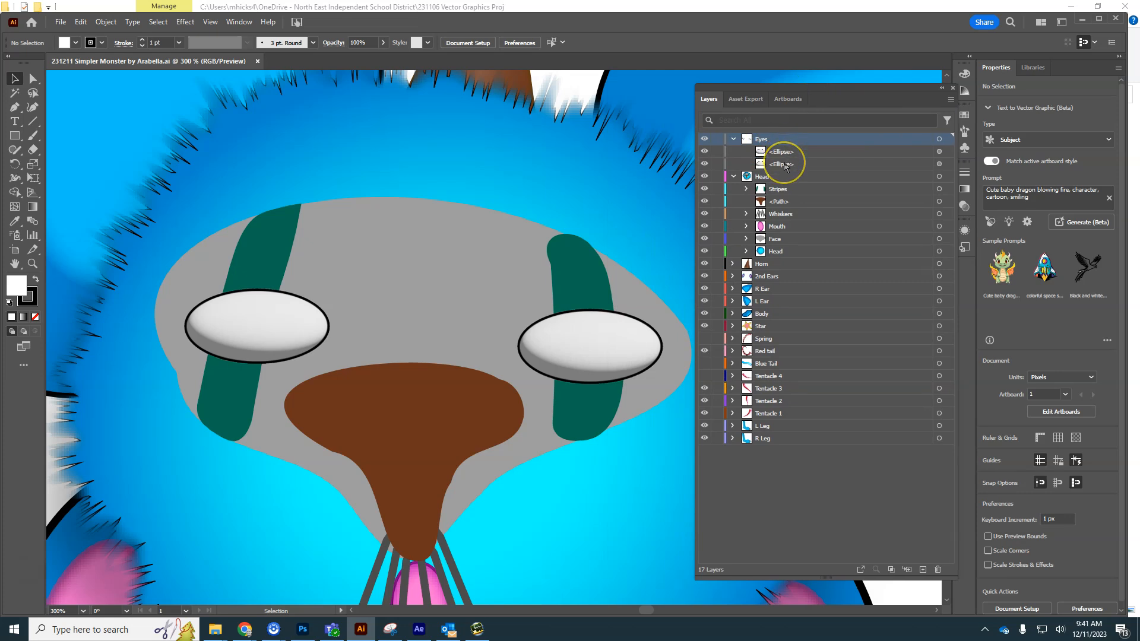
drag(870, 105, 798, 96)
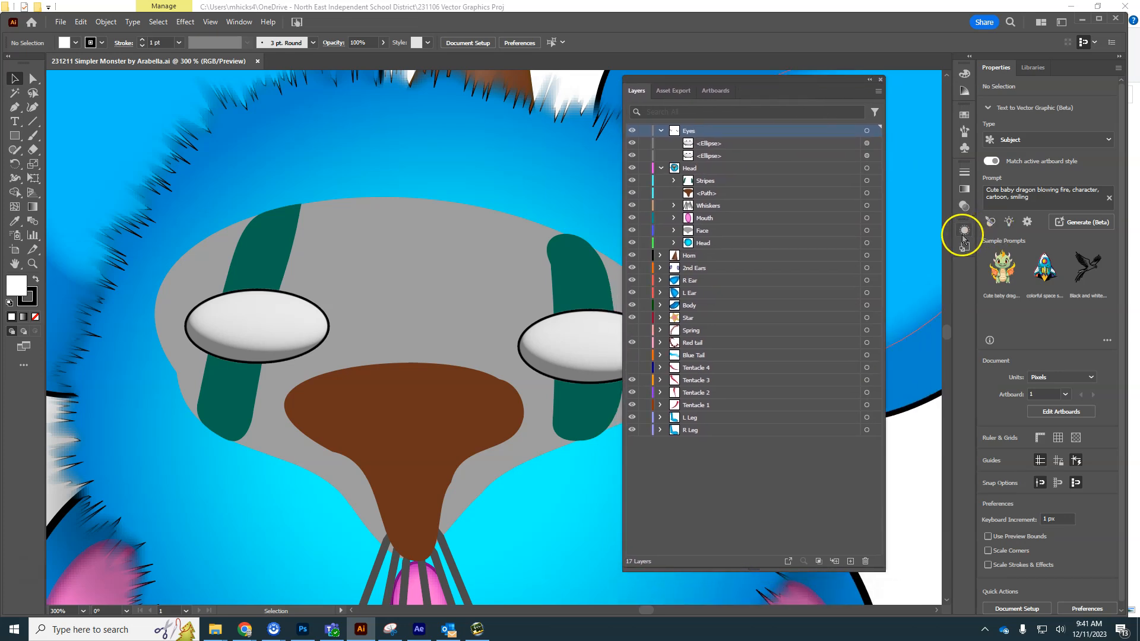
click(963, 235)
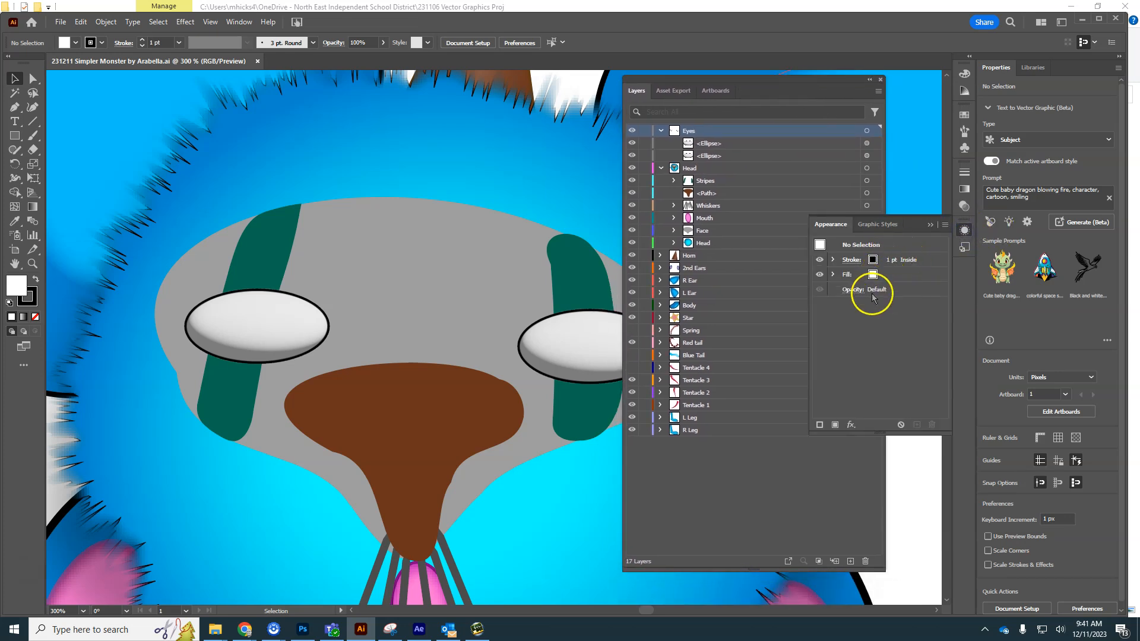
click(865, 144)
click(865, 144)
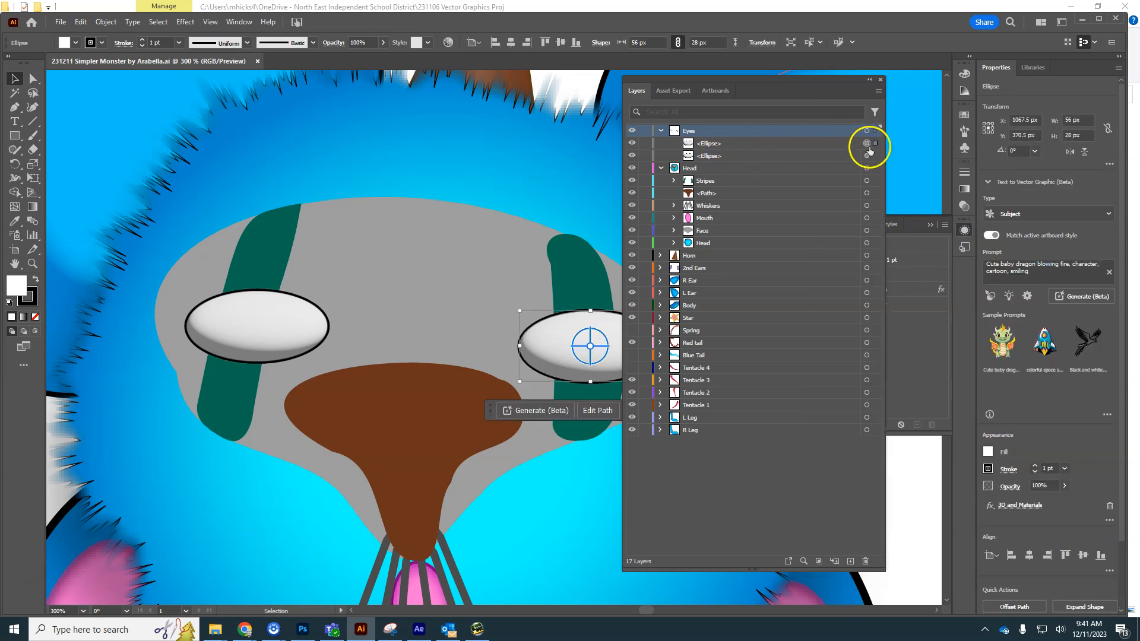
drag(840, 92, 751, 122)
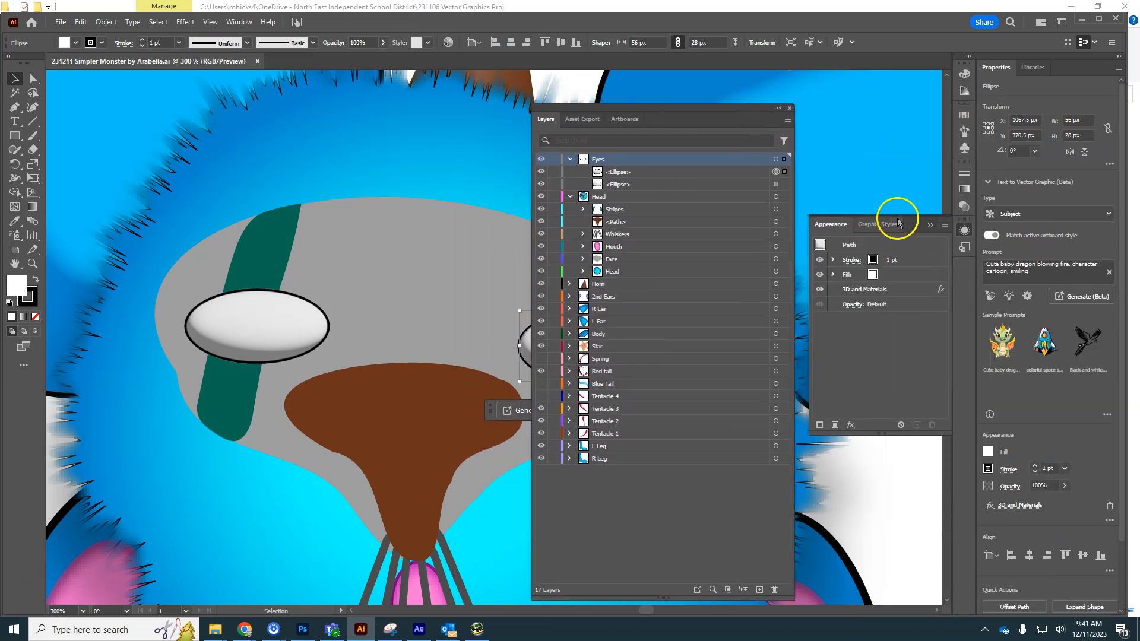
click(819, 290)
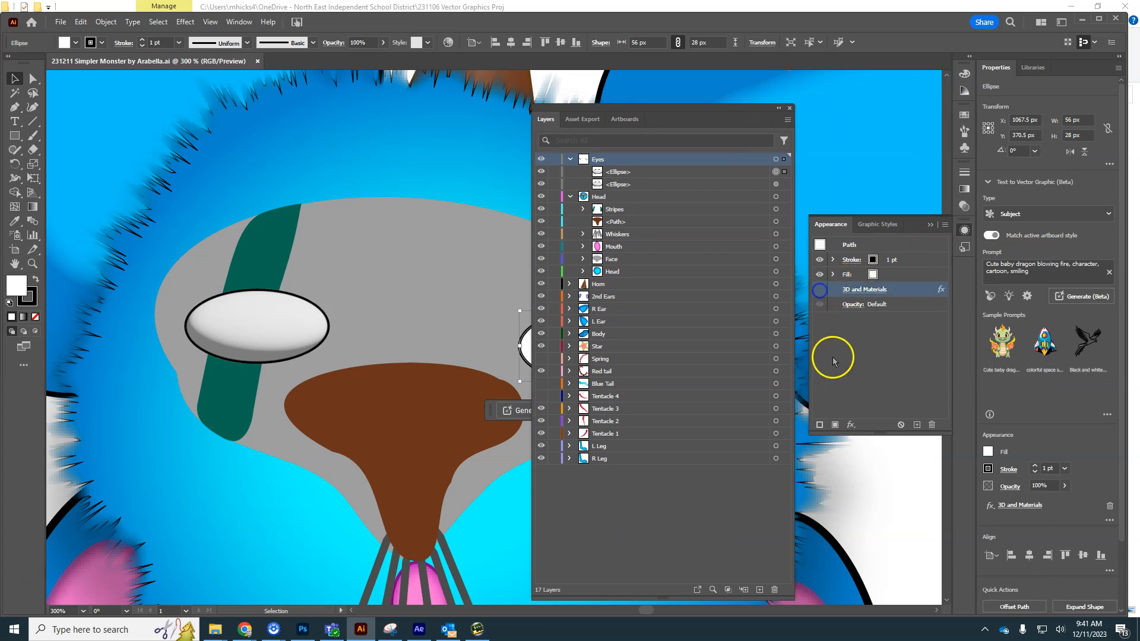
drag(704, 117, 743, 104)
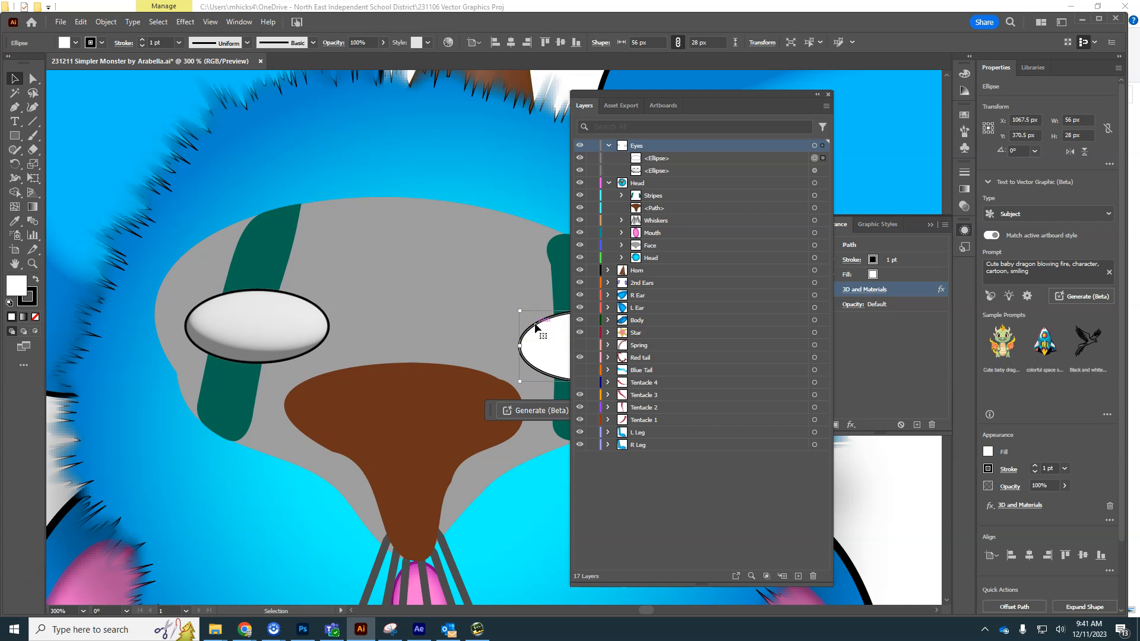
Step: Delete the left eye's 3D and Materials effect and start a Stylize Inner Glow on it in Normal mode with black
click(296, 317)
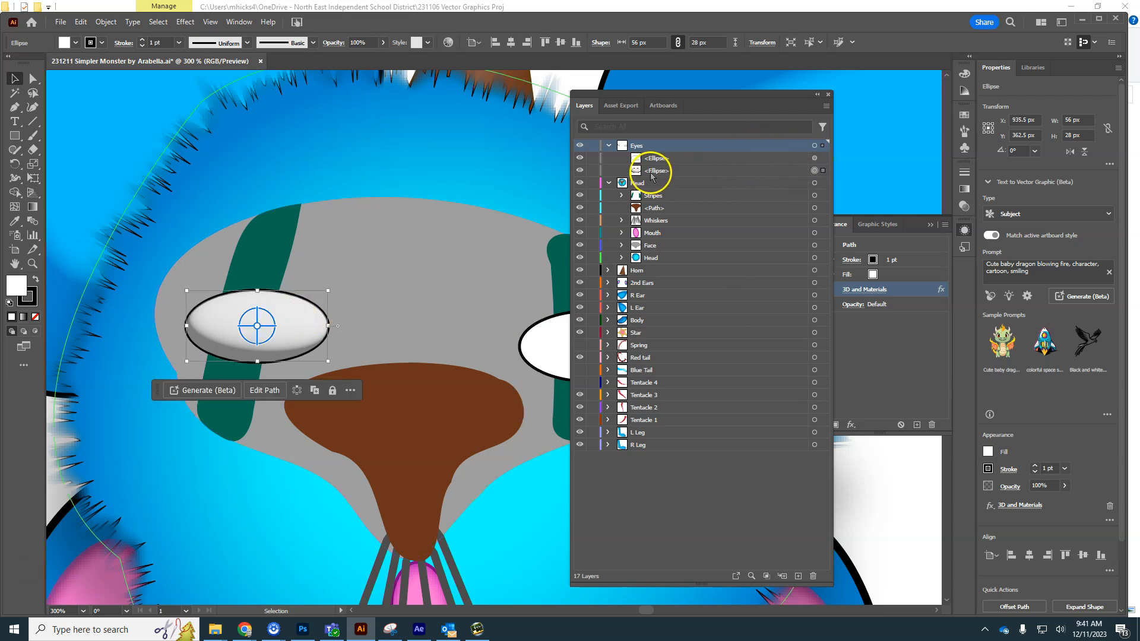
click(937, 426)
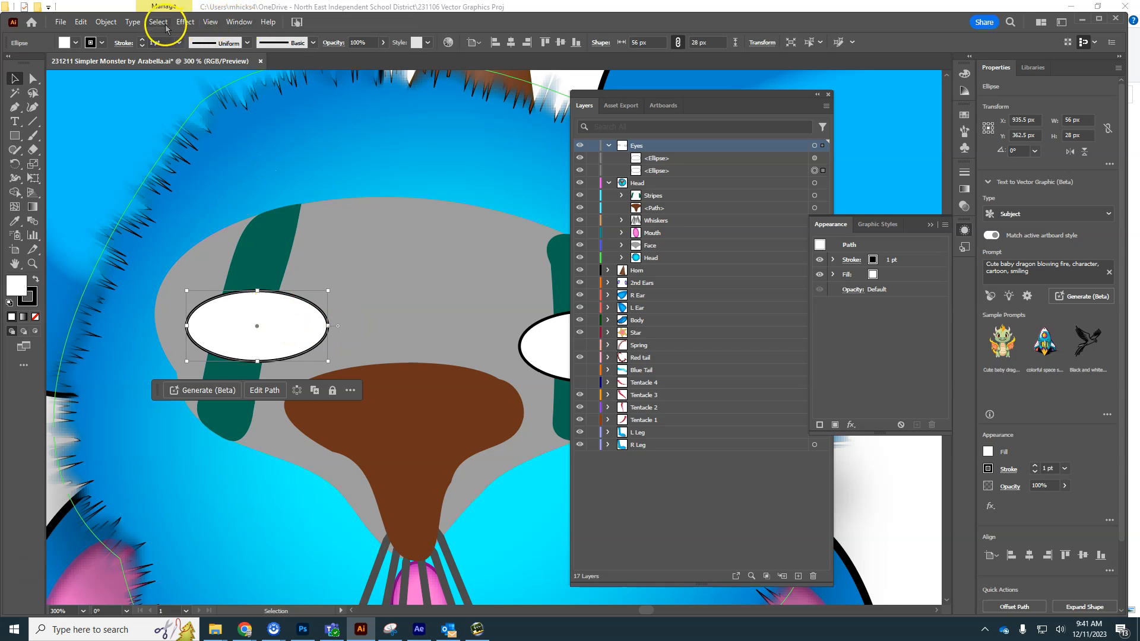
click(184, 24)
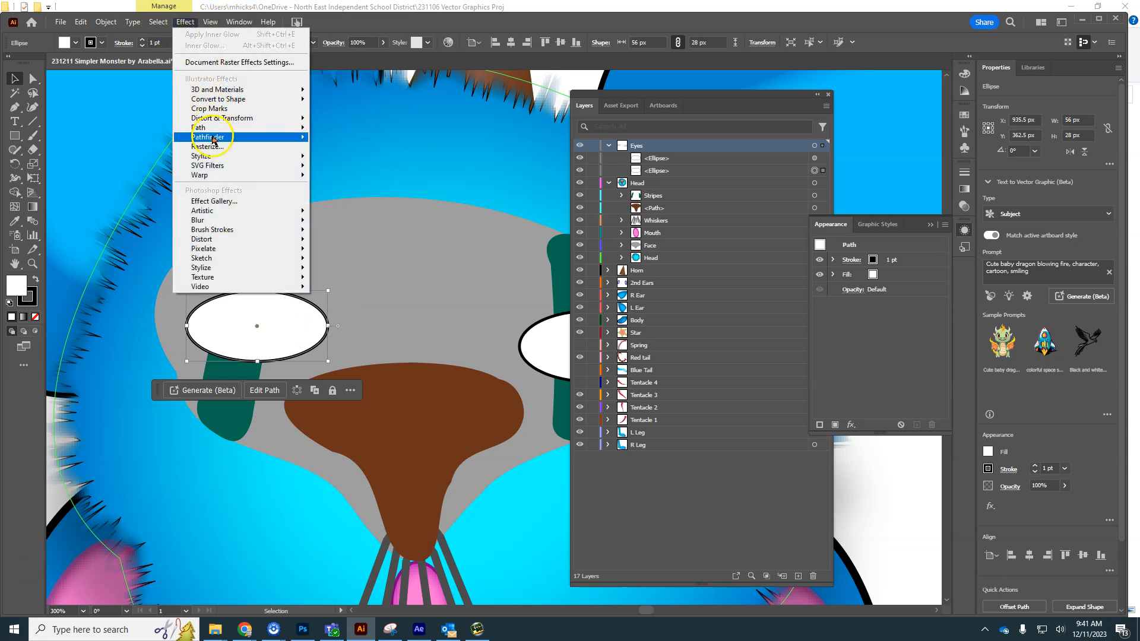
click(219, 156)
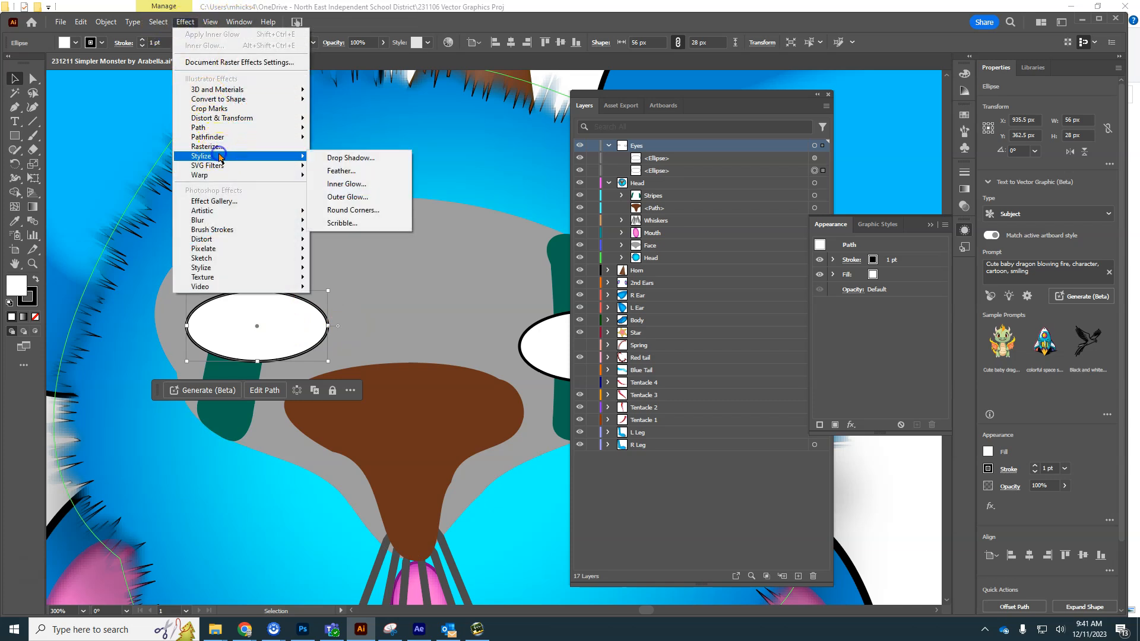
click(349, 183)
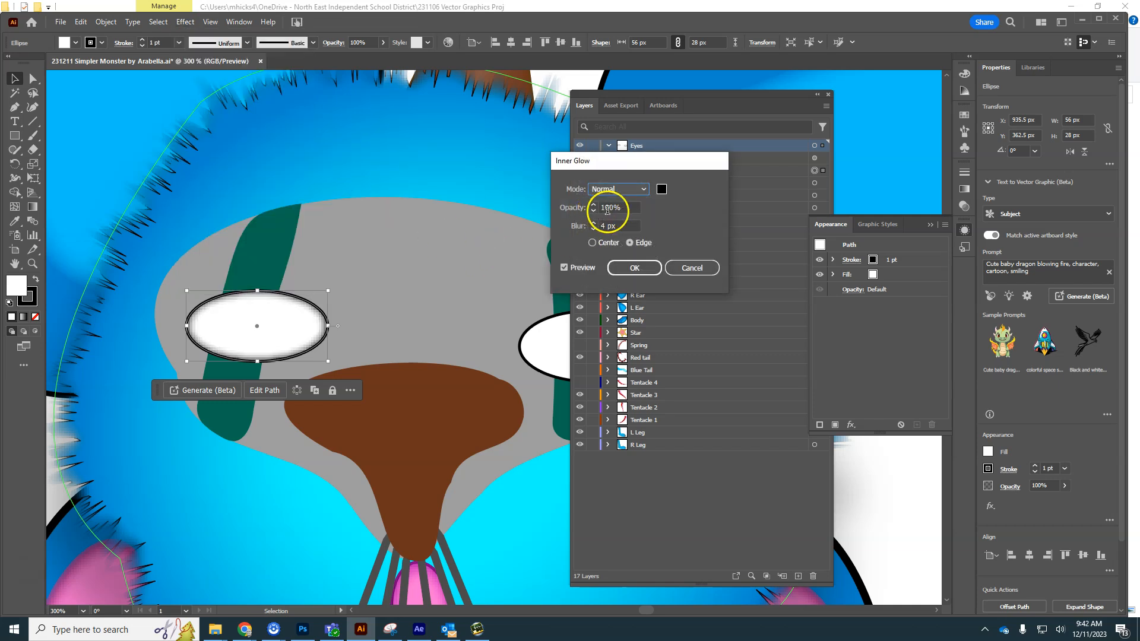
click(600, 190)
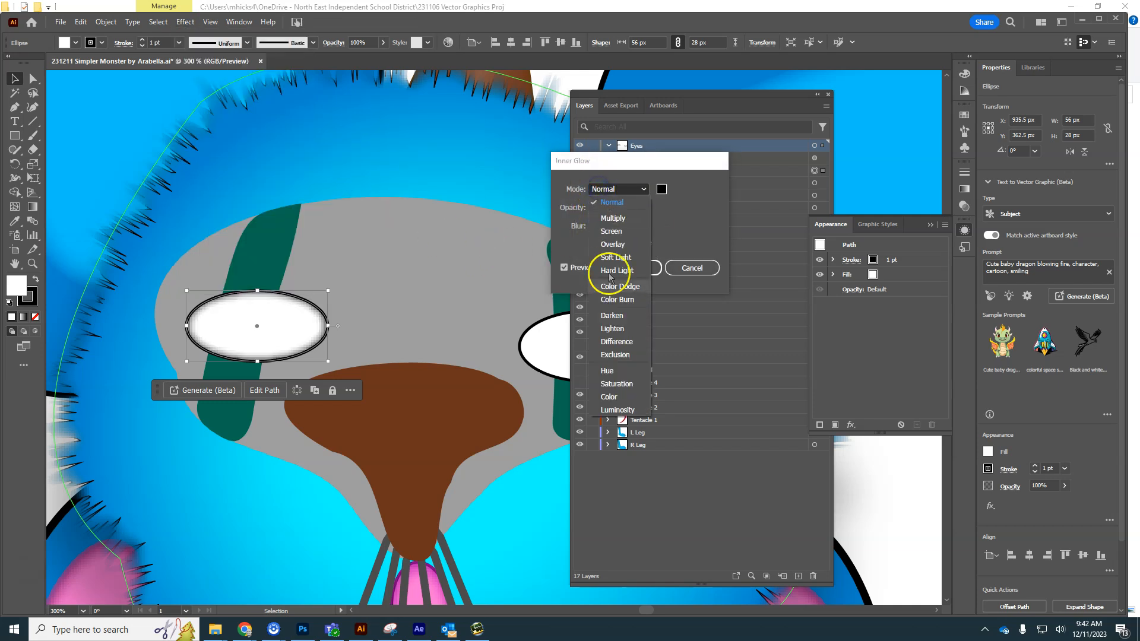
click(605, 203)
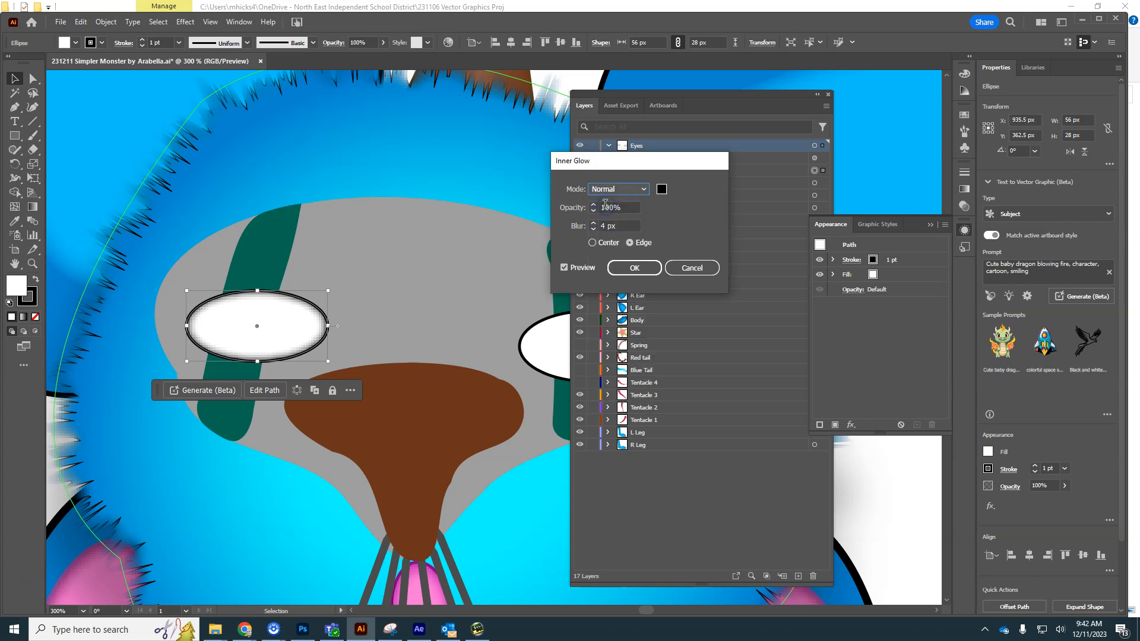
click(662, 190)
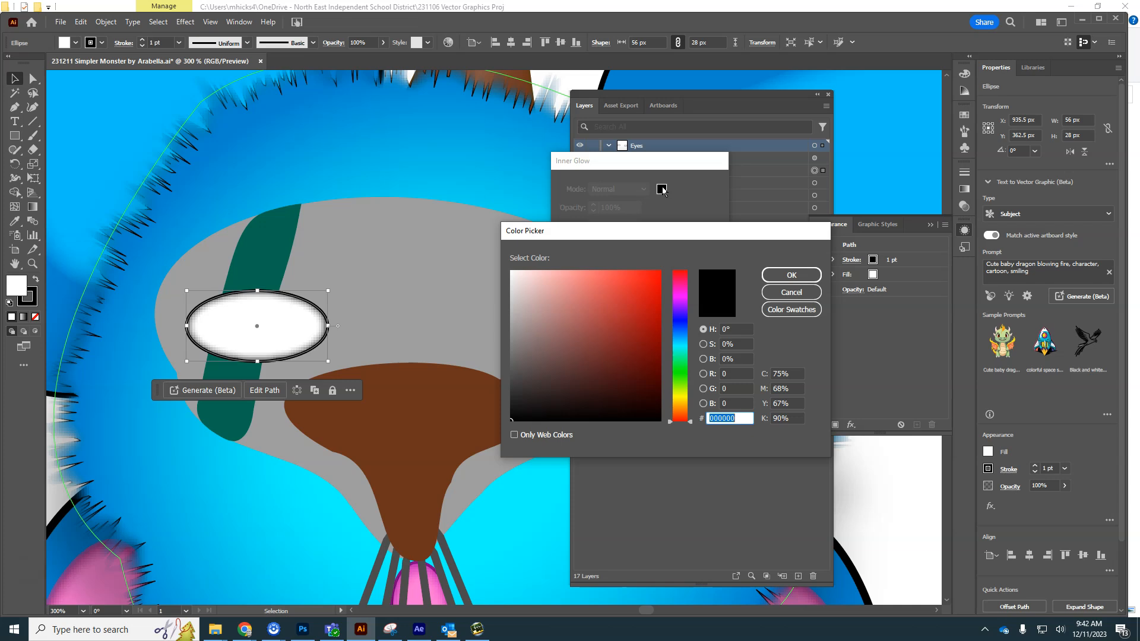
drag(663, 232, 708, 282)
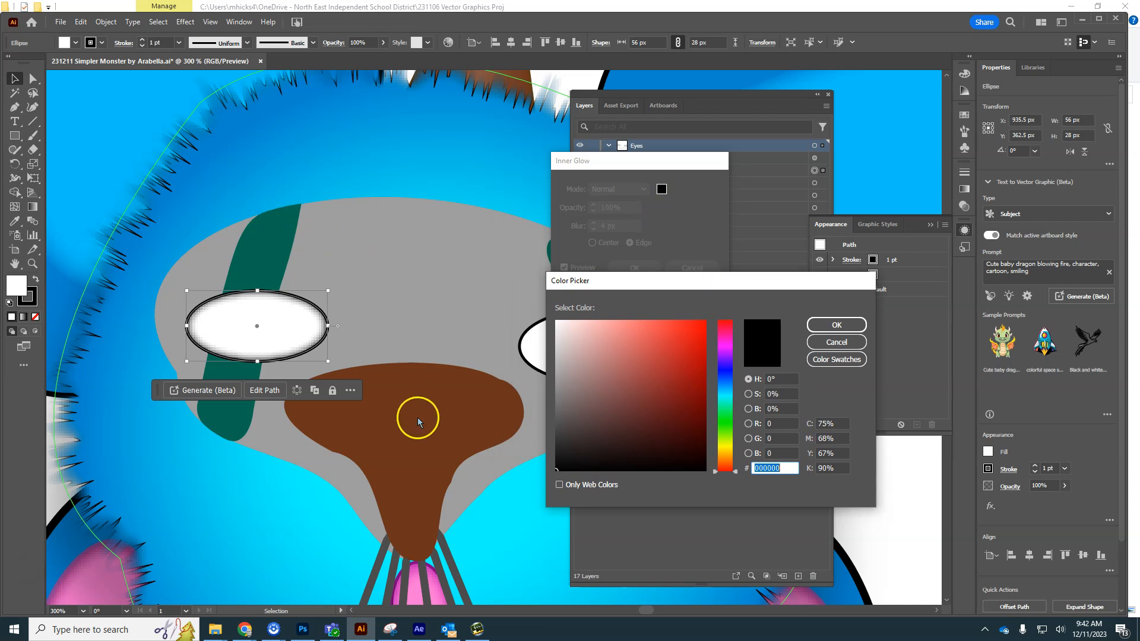
click(836, 326)
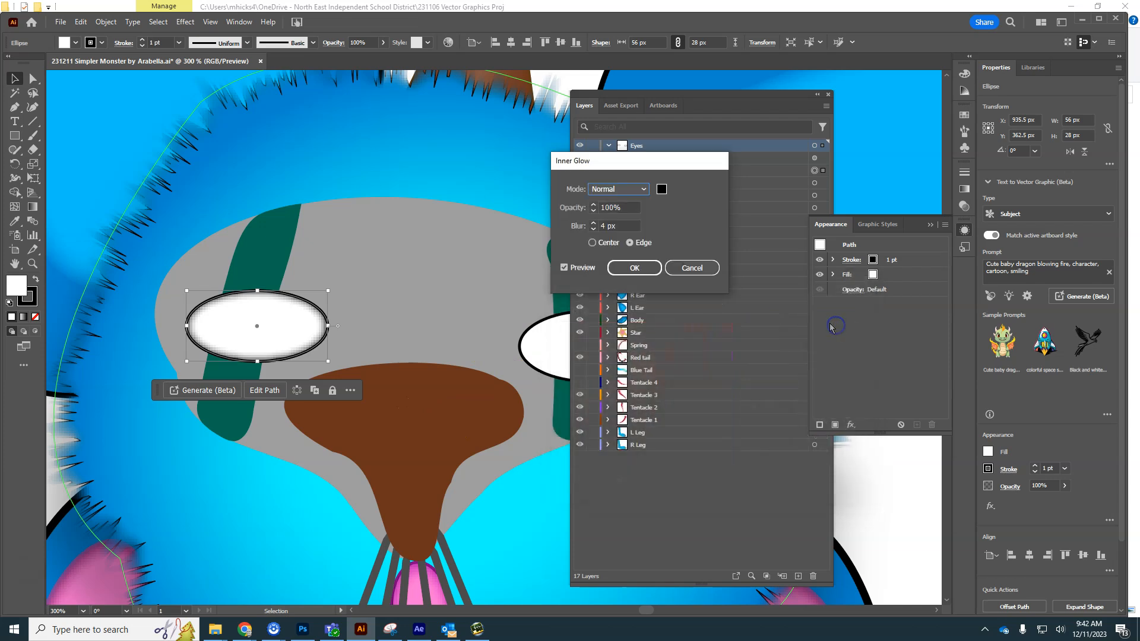
Step: Try the left eye's inner glow with an 8 px blur and the glow starting from the center
click(594, 224)
click(594, 224)
click(594, 224)
click(594, 224)
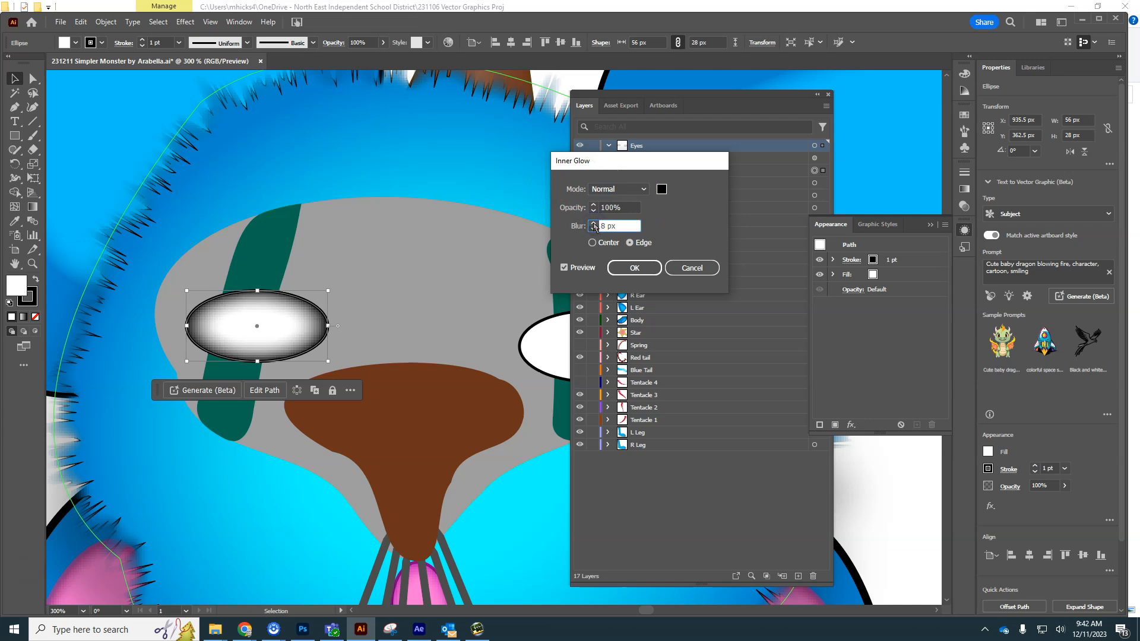
click(591, 243)
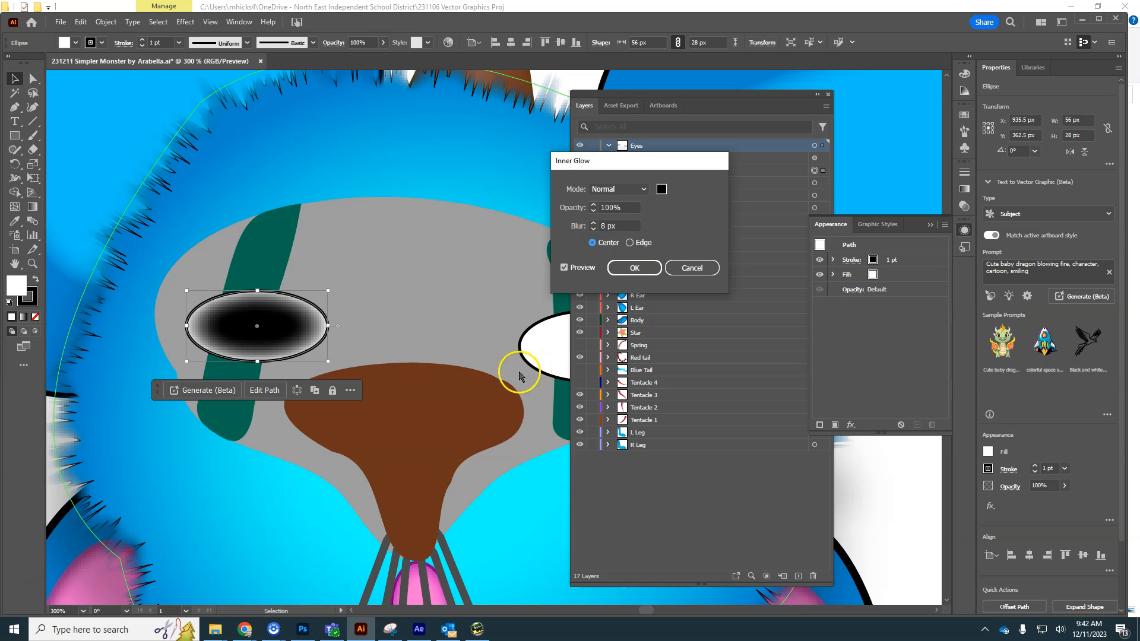
Step: Apply the left eye's inner glow from the edge with a 4 px blur
click(630, 243)
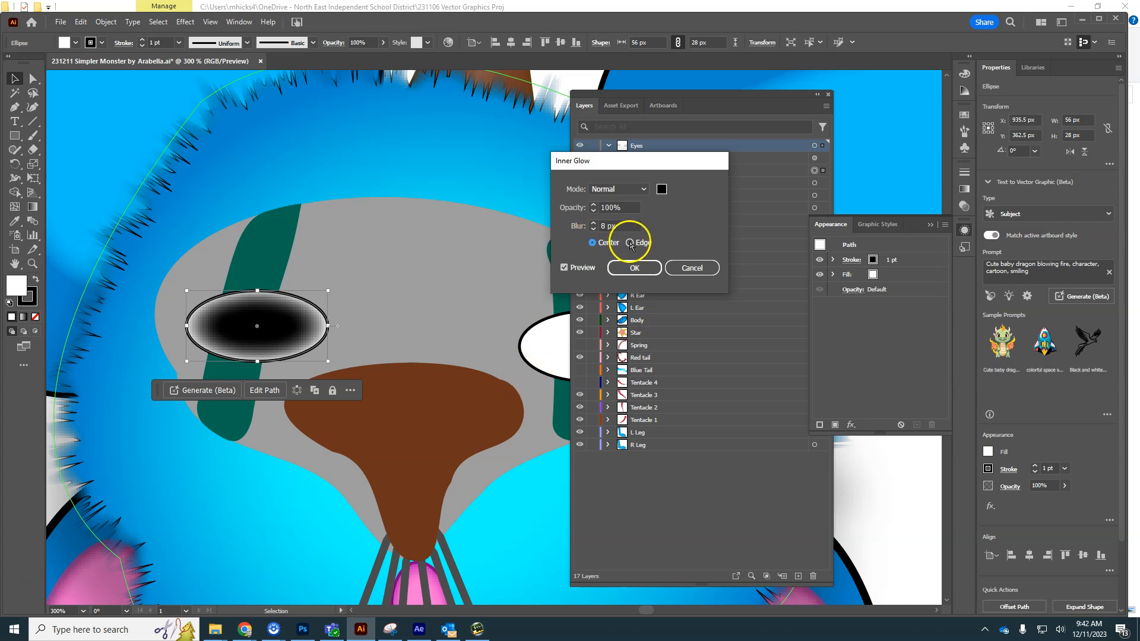
click(593, 229)
click(593, 229)
click(593, 229)
click(593, 229)
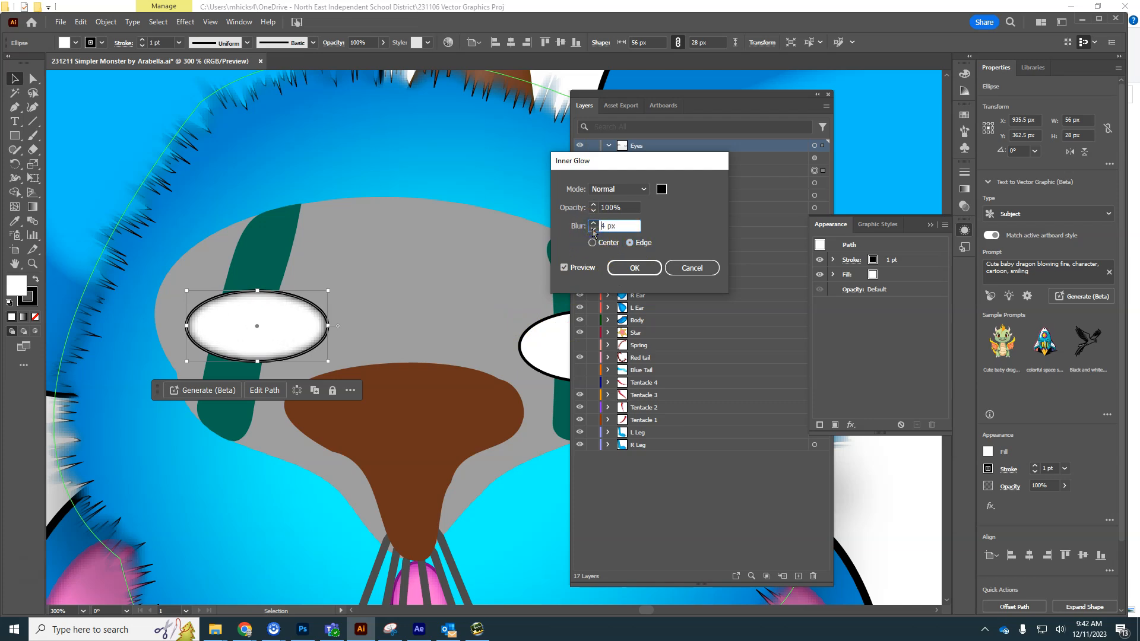
click(633, 275)
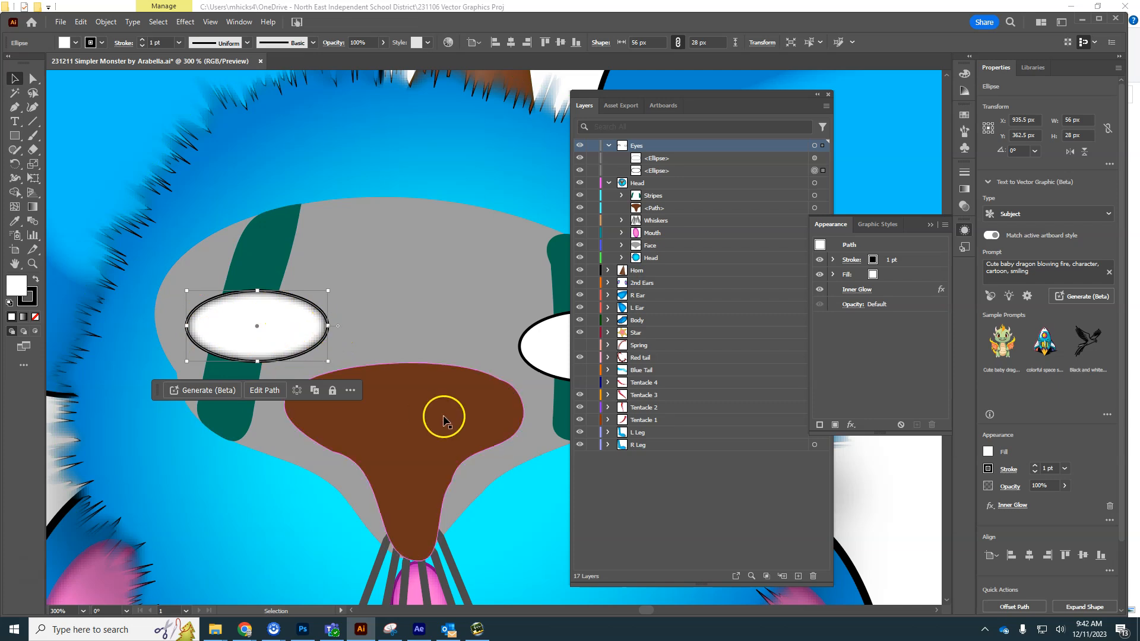
Step: Apply an Inner Glow to the right eye in Normal mode with black, 100% opacity, 4 px blur and Edge
click(561, 336)
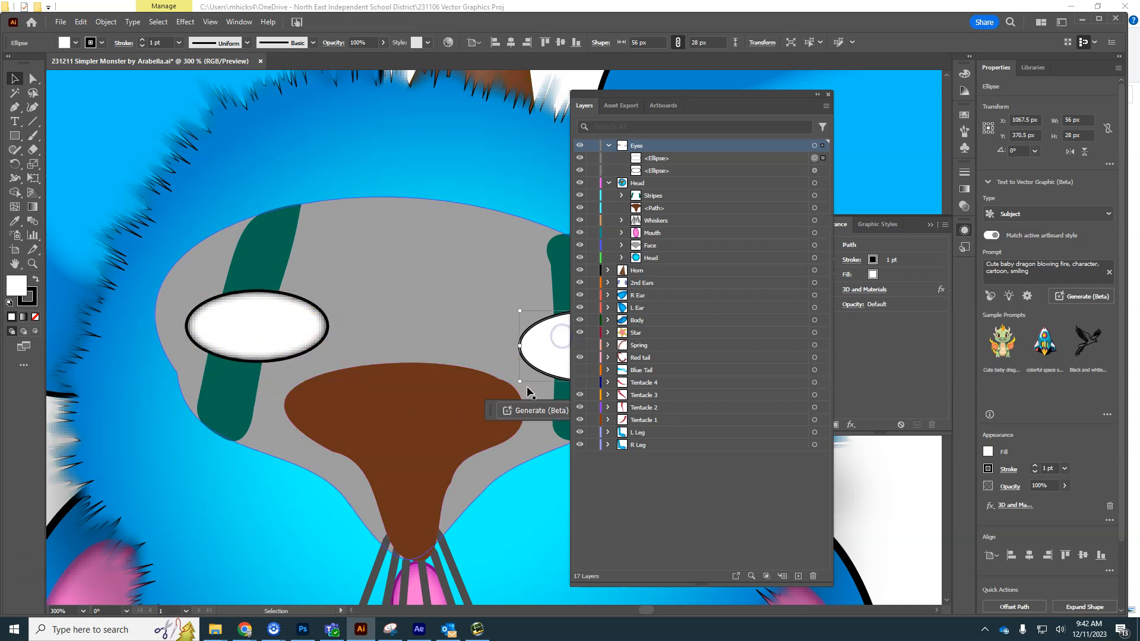
click(561, 360)
click(185, 23)
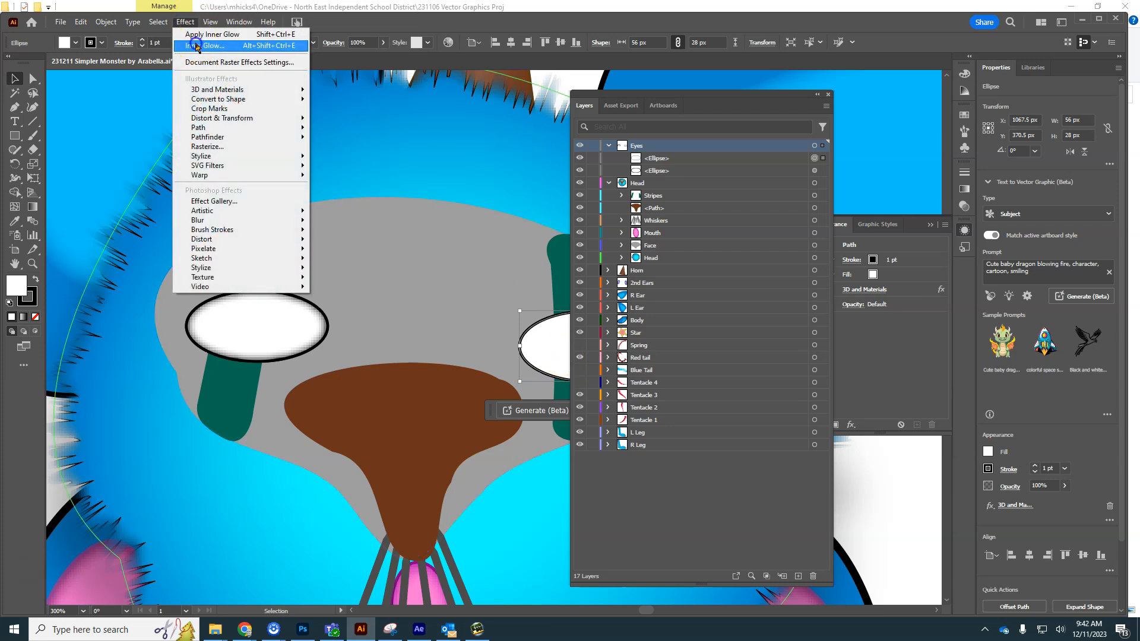
click(198, 45)
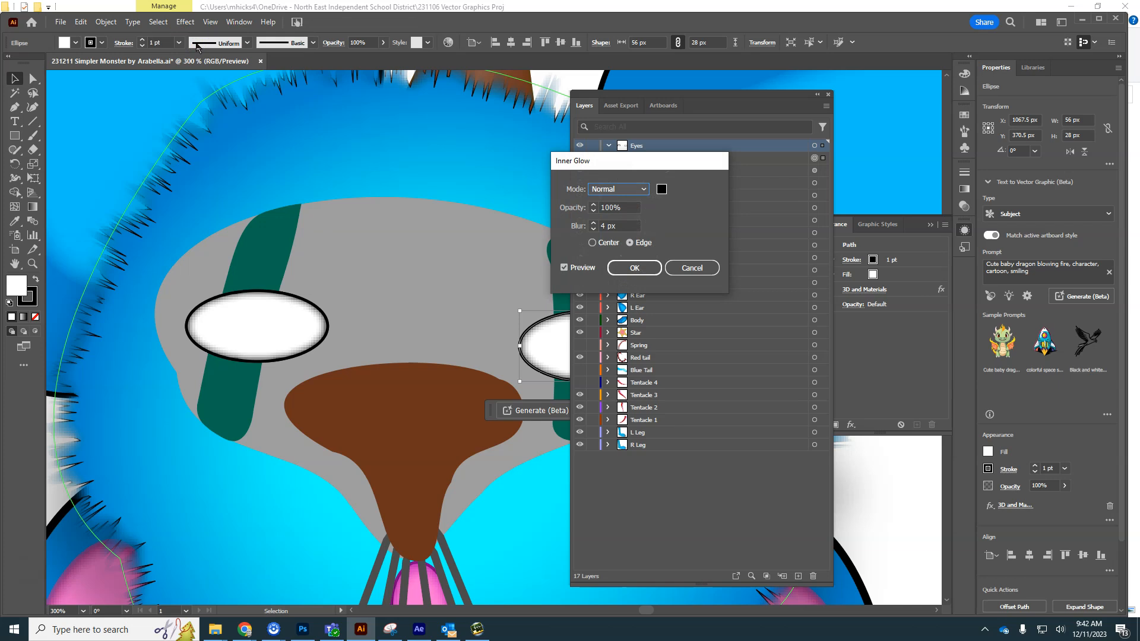
click(626, 272)
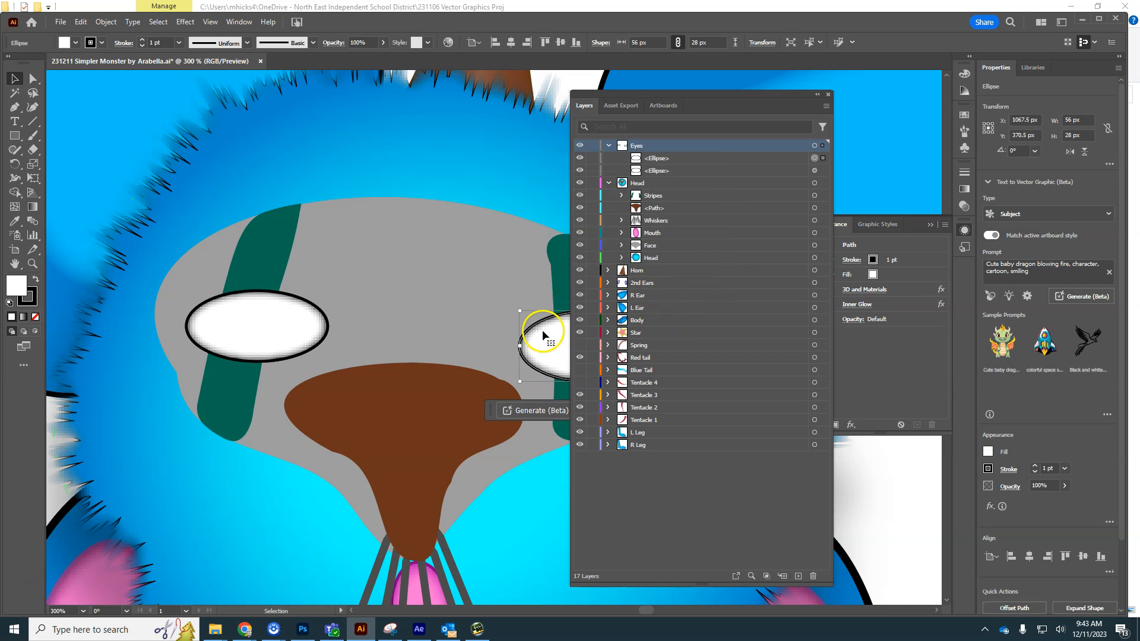
click(516, 356)
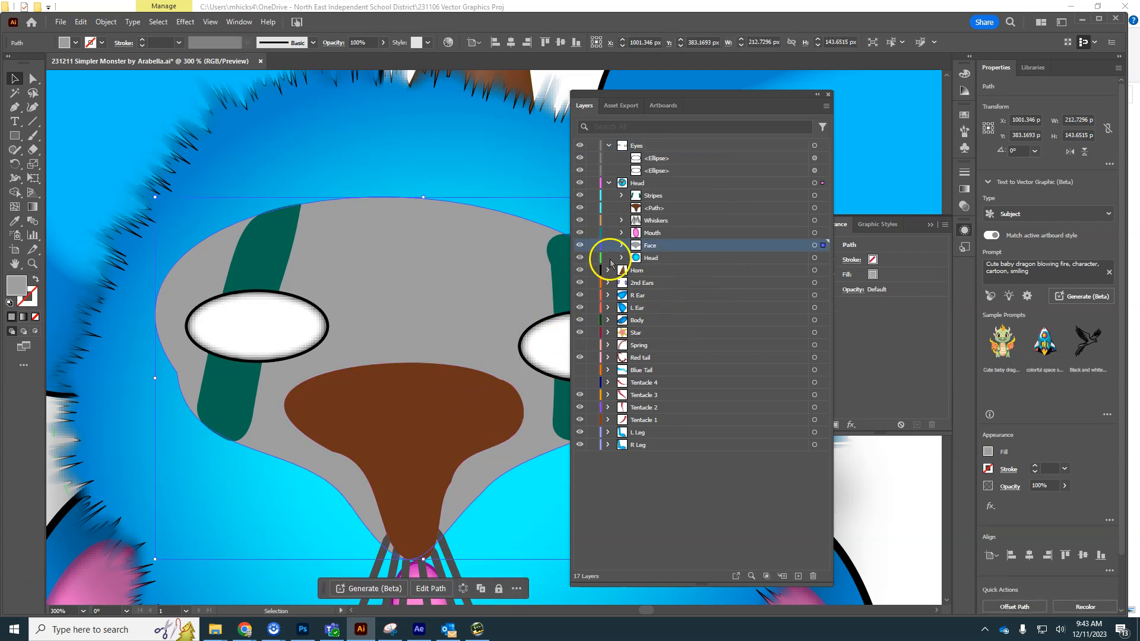
Step: Apply an Inner Glow to the gray face shape in Normal mode with black, 100% opacity, 4 px blur and Edge
click(186, 22)
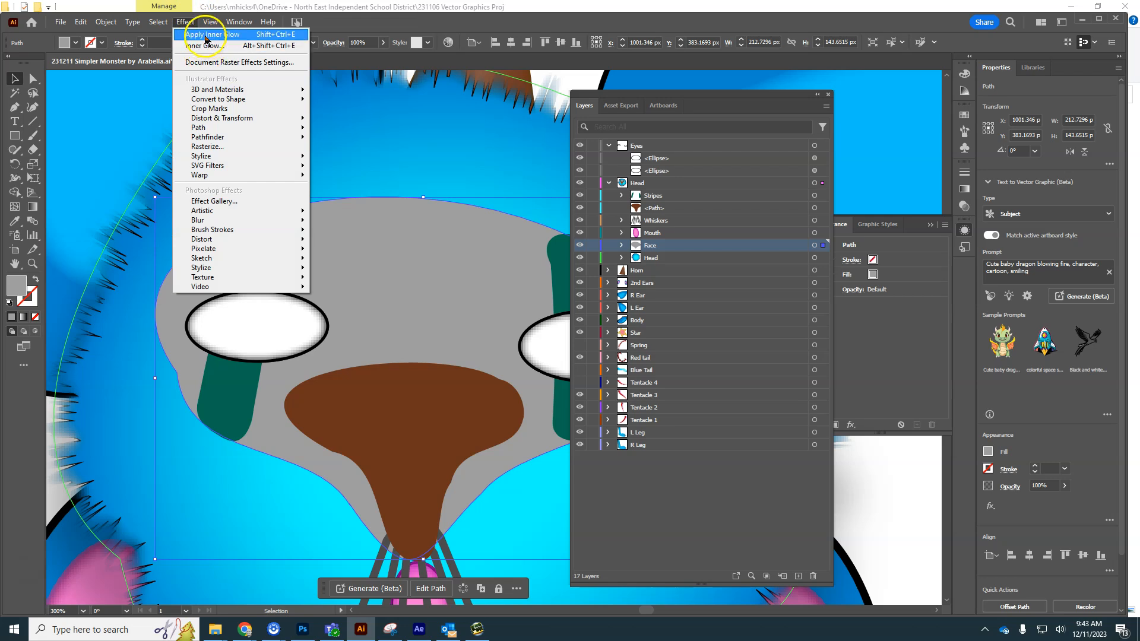
click(227, 46)
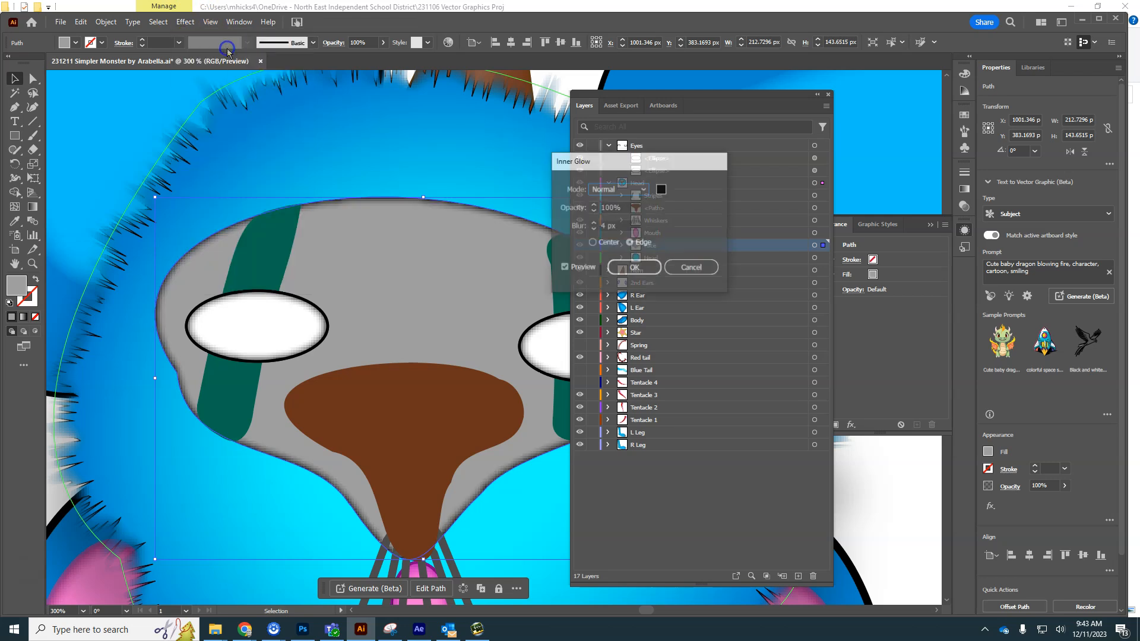
click(620, 267)
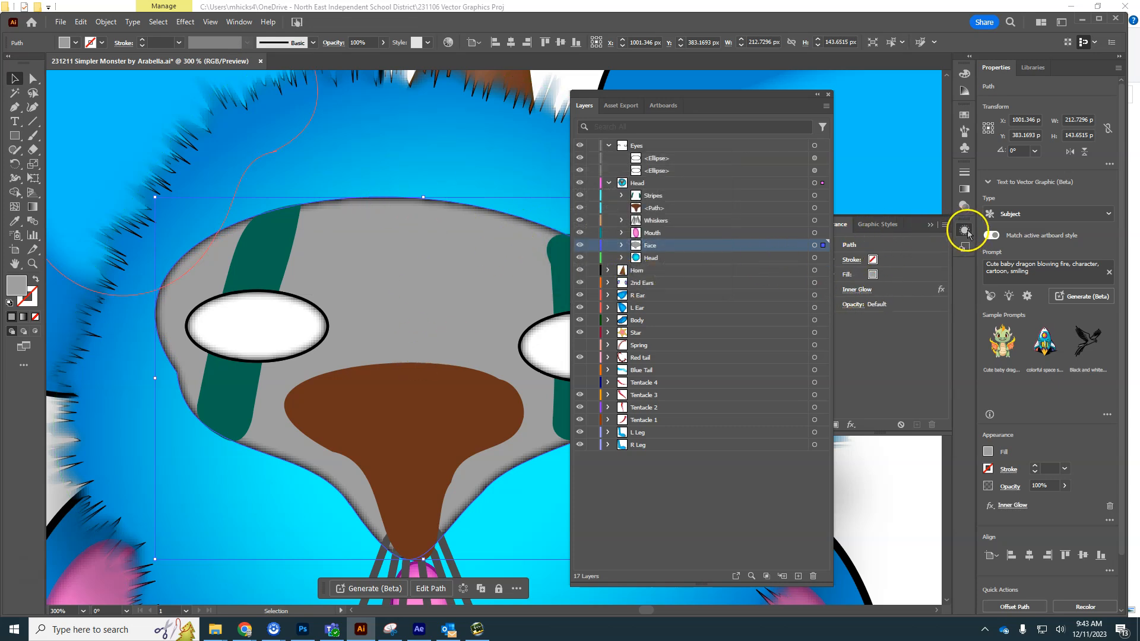
click(994, 42)
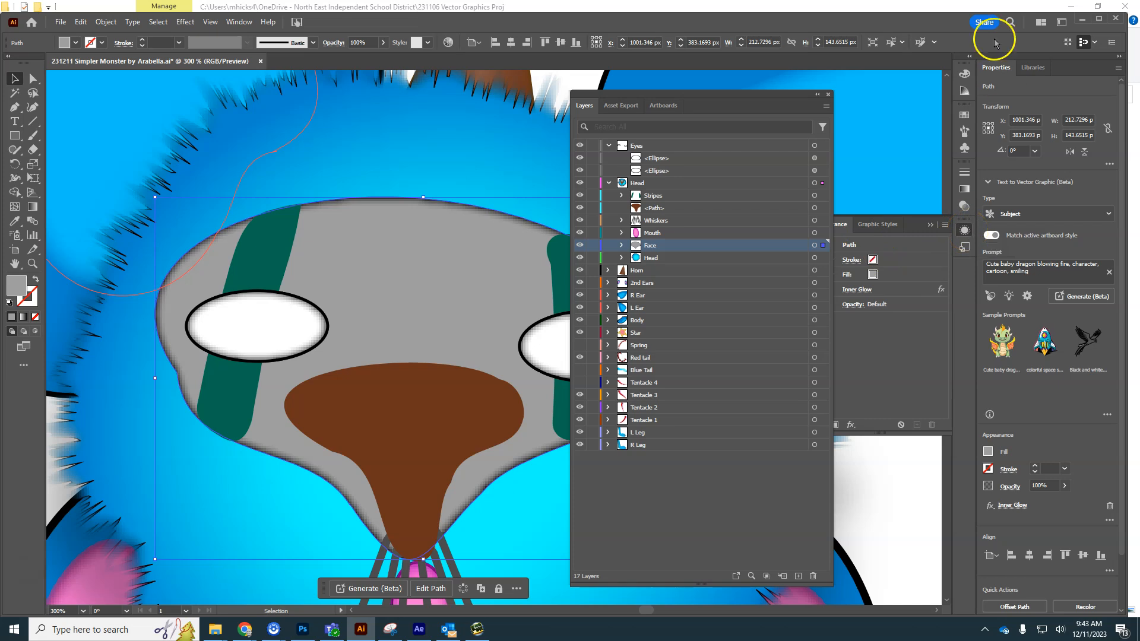
click(1061, 22)
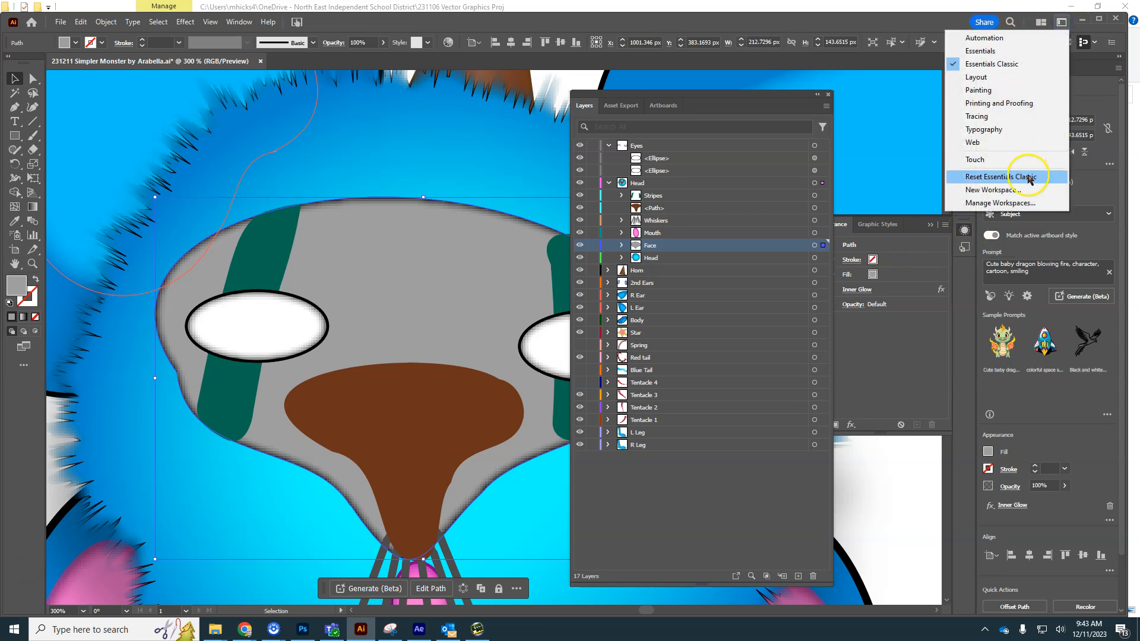
click(936, 291)
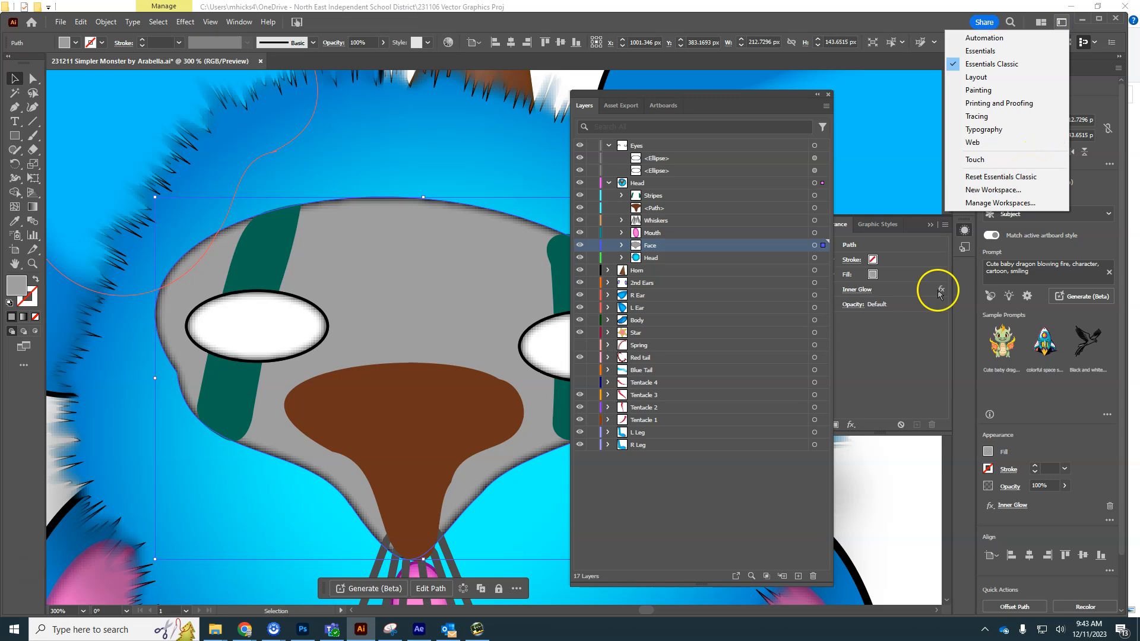
click(872, 274)
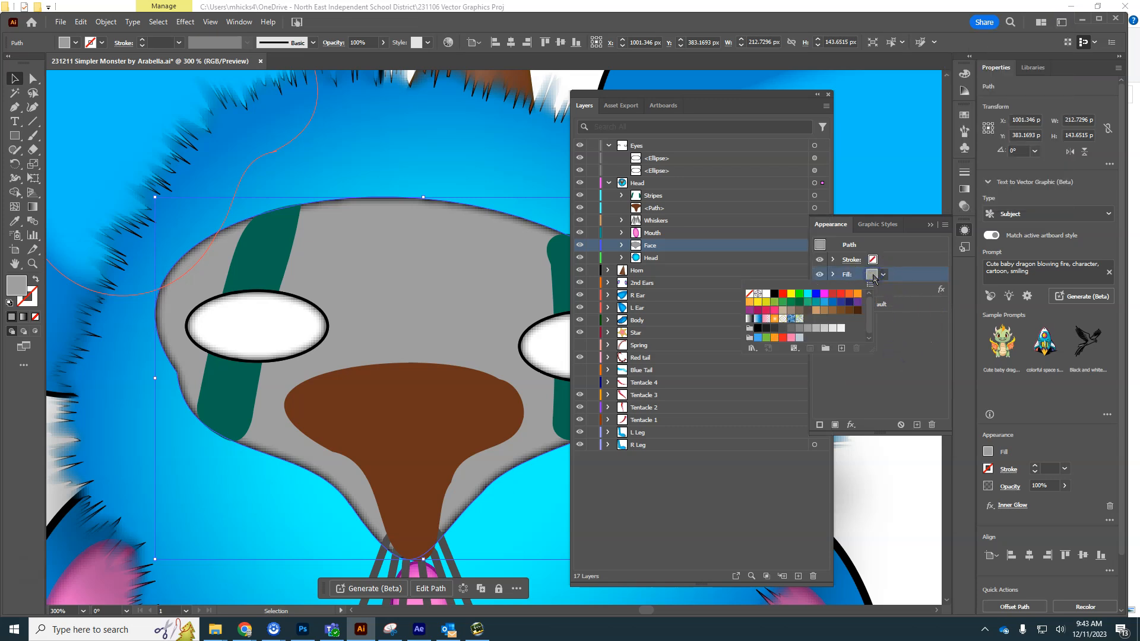
click(885, 256)
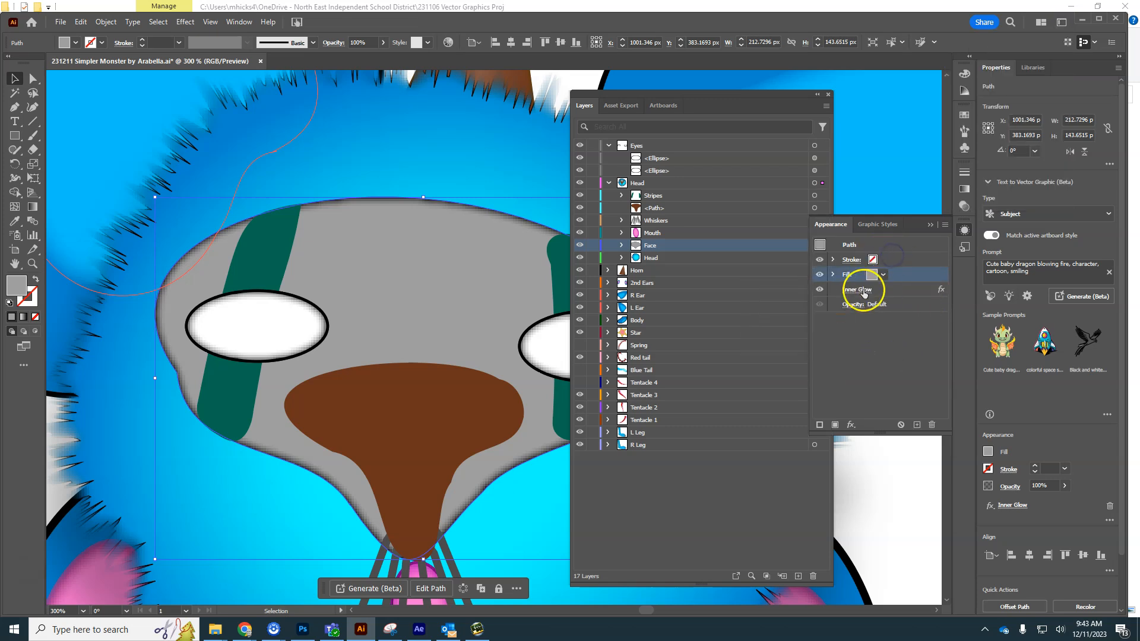
Step: Change the face's inner glow to dark gray 5B5B5B with a 6 px blur
click(860, 290)
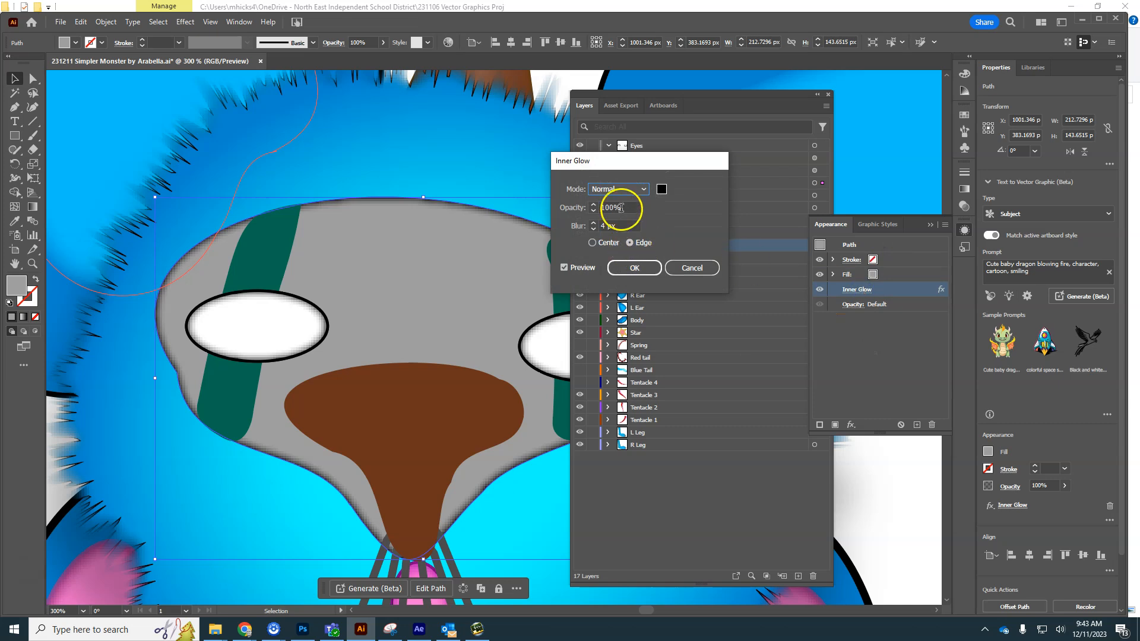
click(661, 189)
mouse_move(706, 374)
mouse_down()
mouse_move(651, 359)
mouse_move(542, 399)
mouse_move(547, 413)
mouse_up()
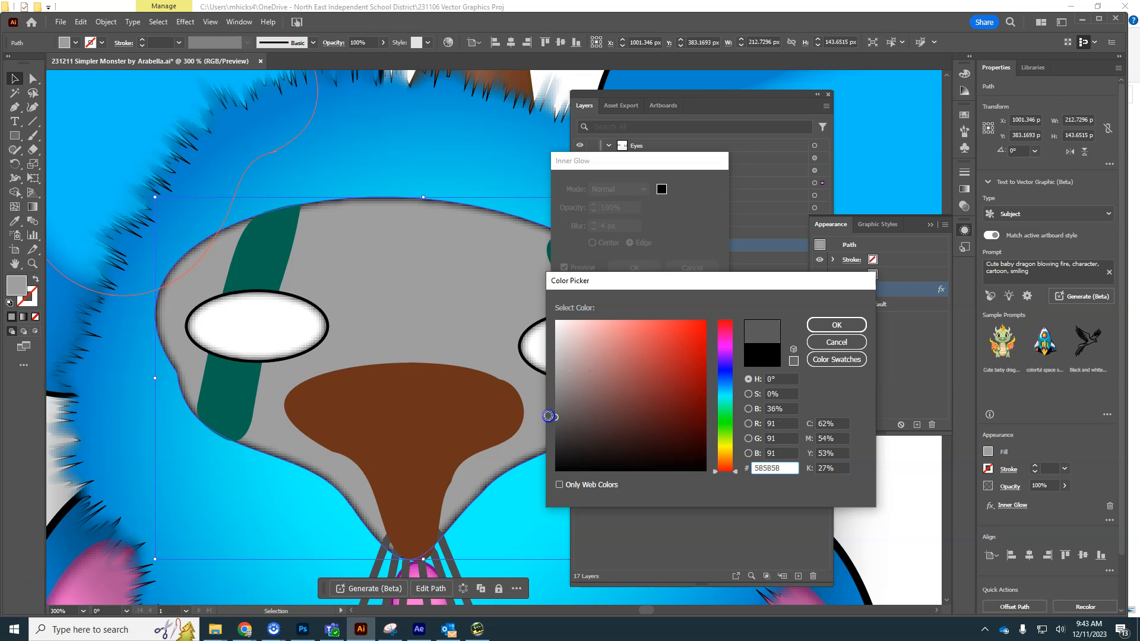
click(836, 324)
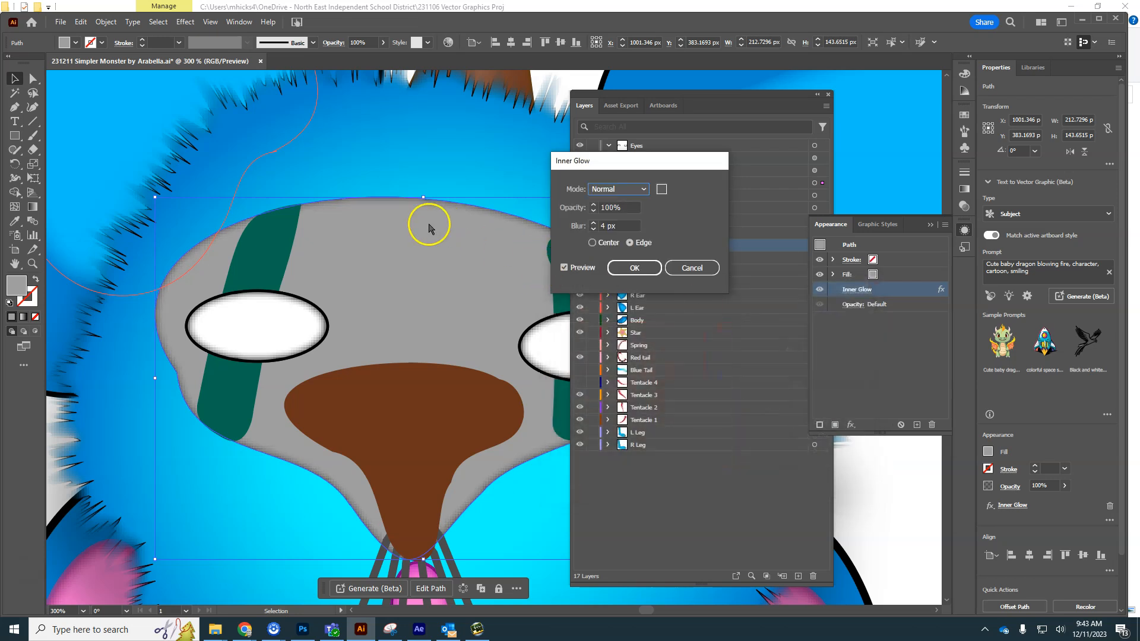
click(594, 223)
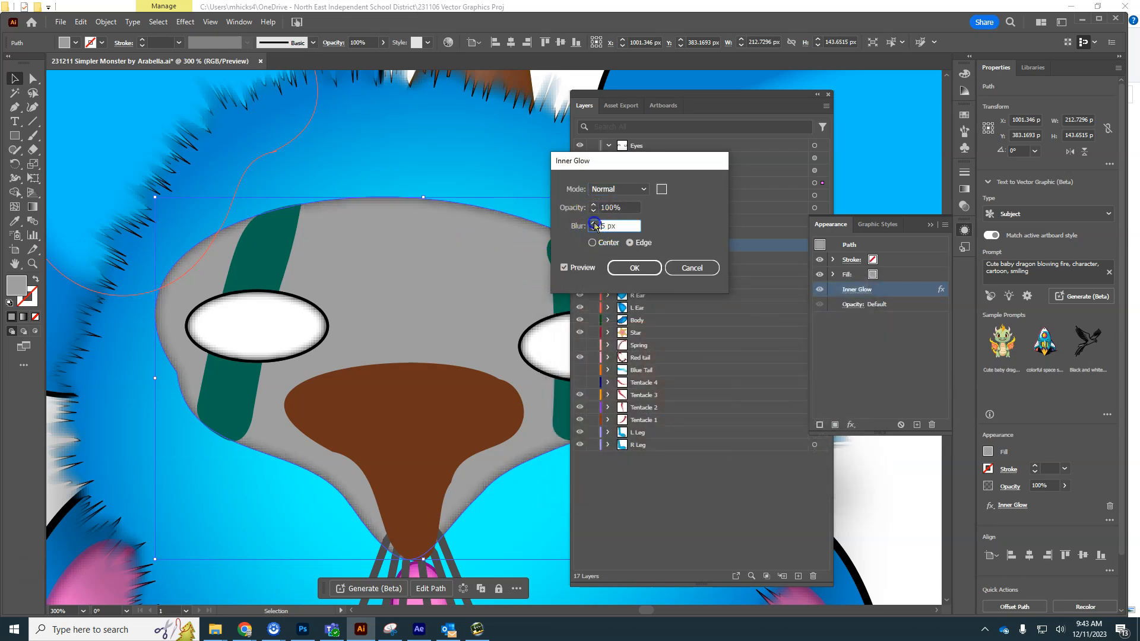
click(593, 224)
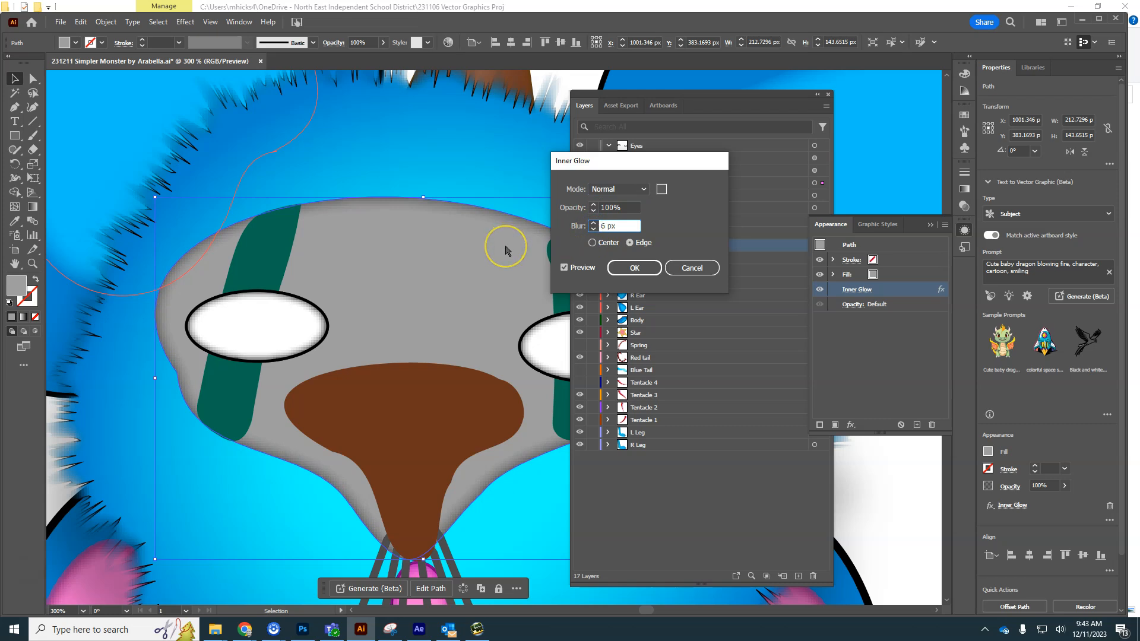
click(628, 265)
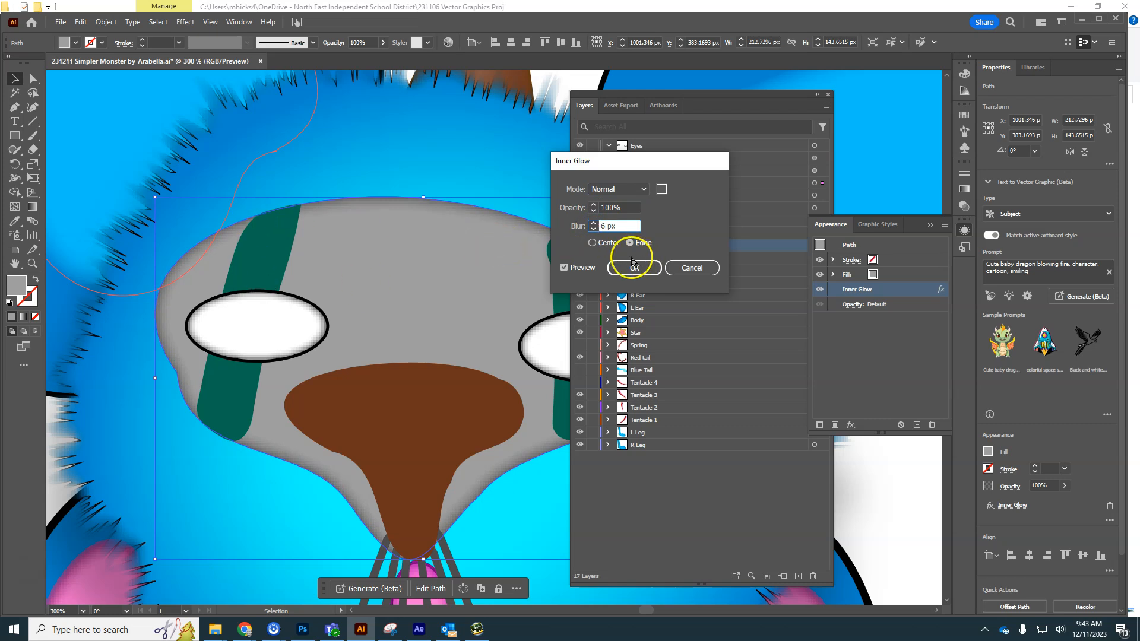
Step: Target the whole Stripes sublayer holding the green stripes and apply the last-used Inner Glow to it
click(277, 256)
shift+click(556, 260)
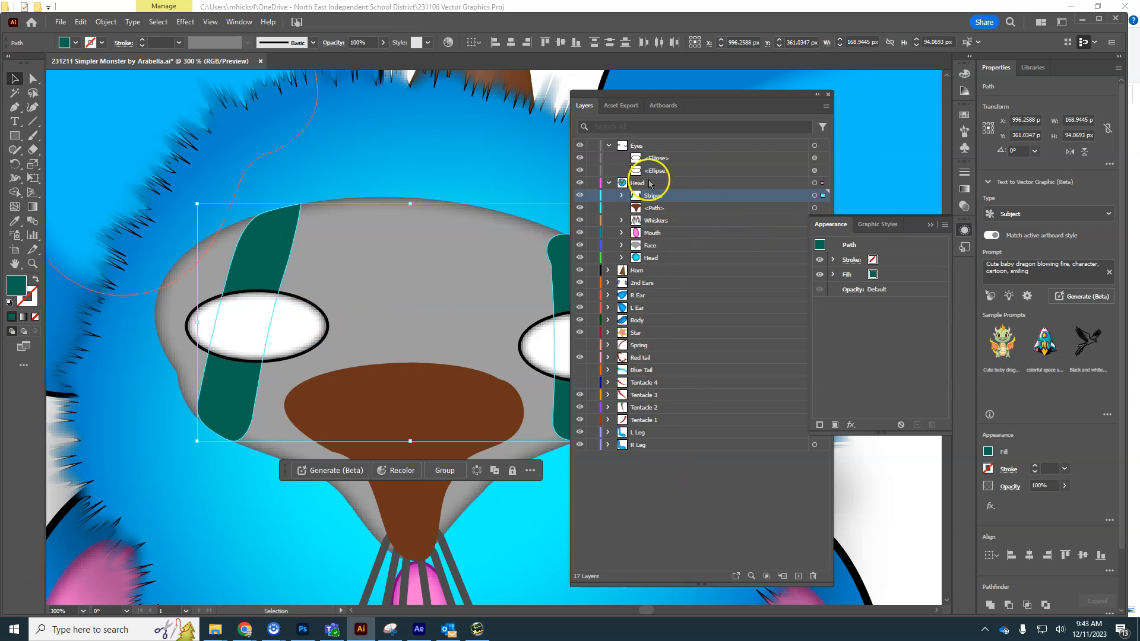
click(815, 196)
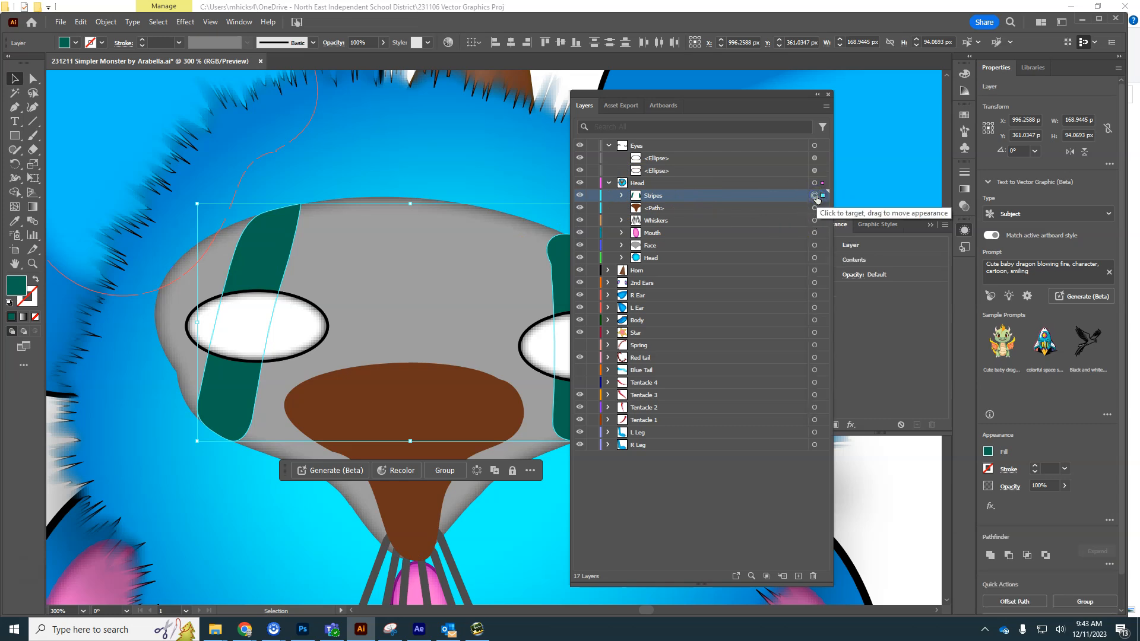
click(186, 23)
click(190, 35)
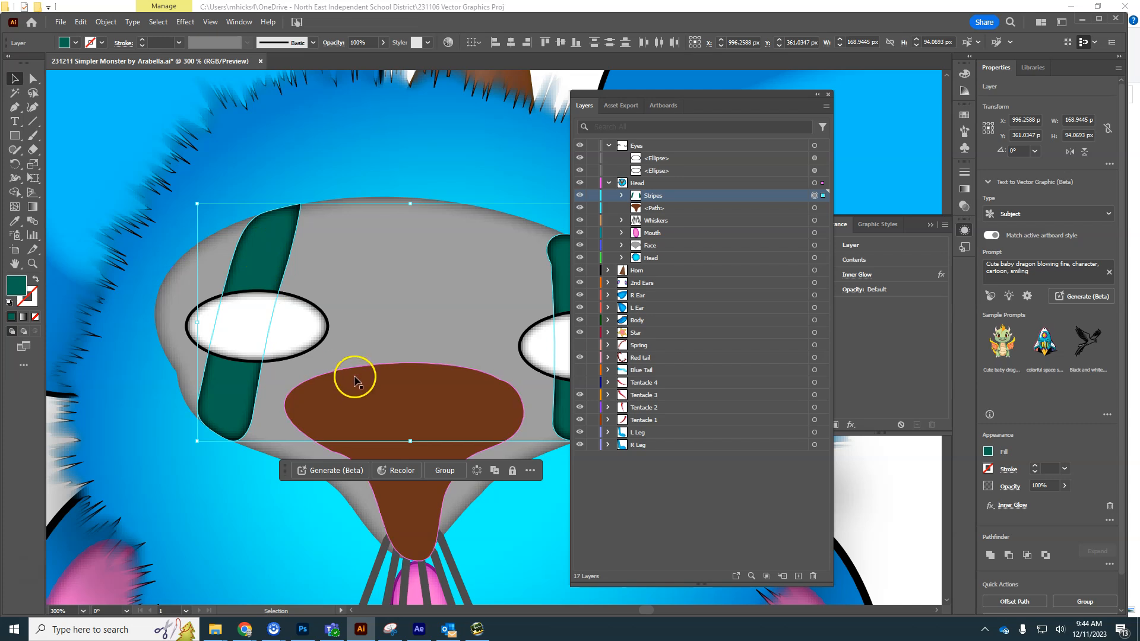
Step: Apply the last-used Inner Glow to the brown nose and set its blur to 10 px
click(427, 402)
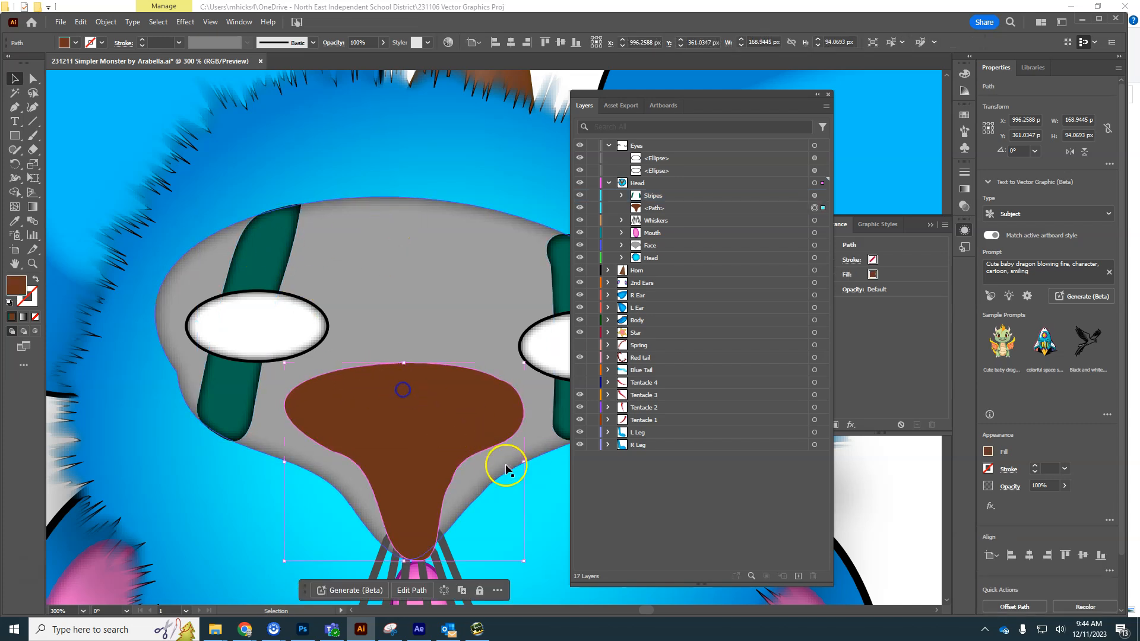
click(185, 21)
click(188, 33)
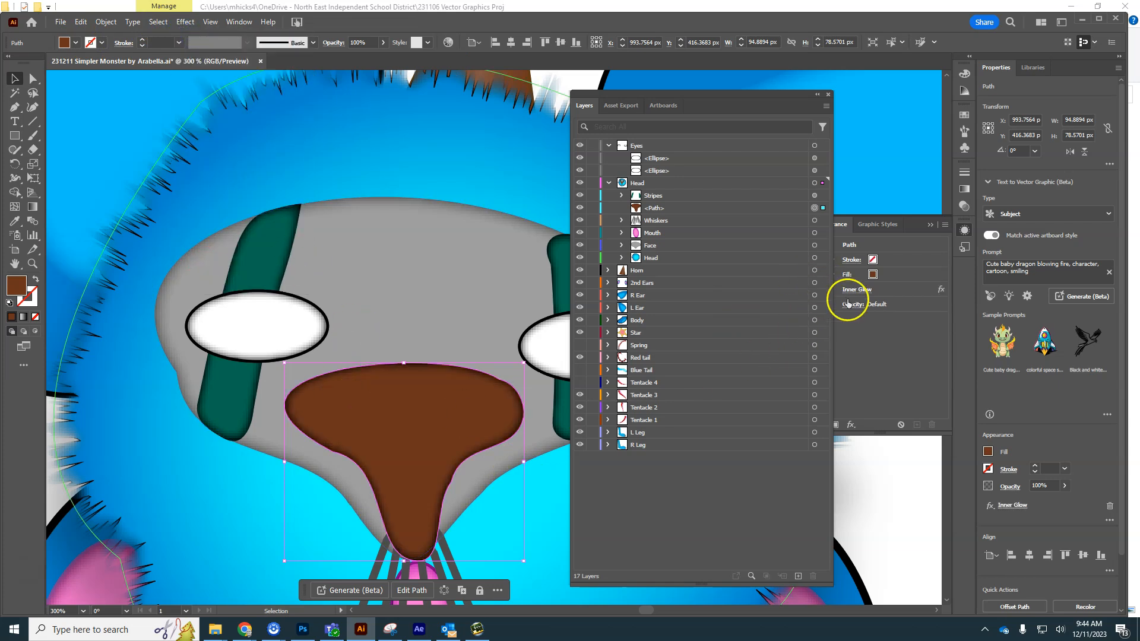
click(866, 290)
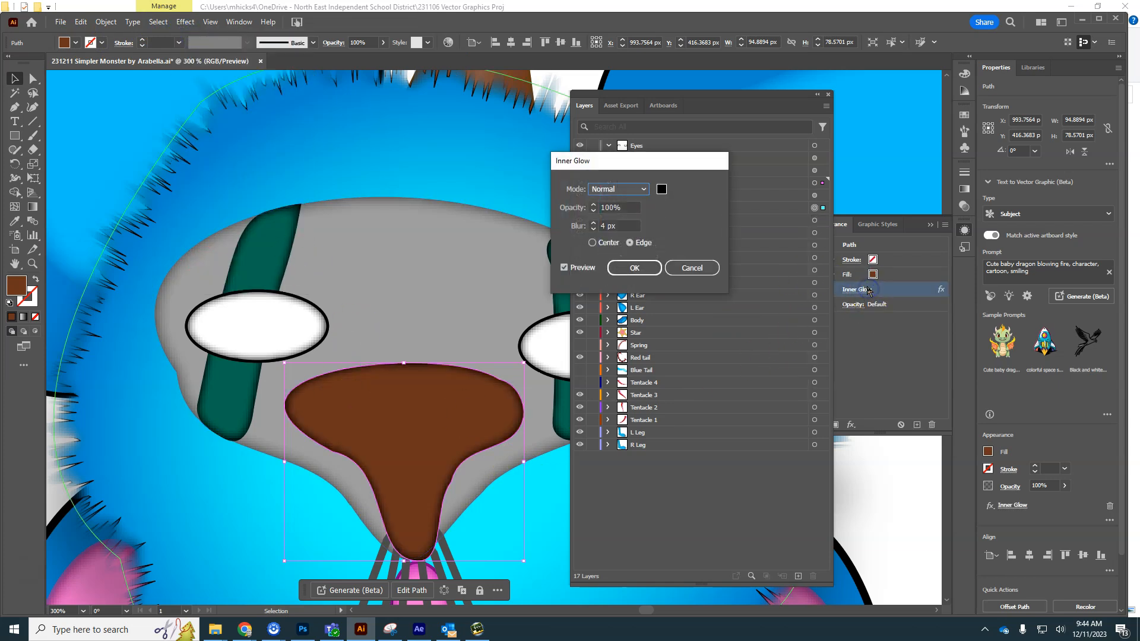
click(593, 223)
click(593, 223)
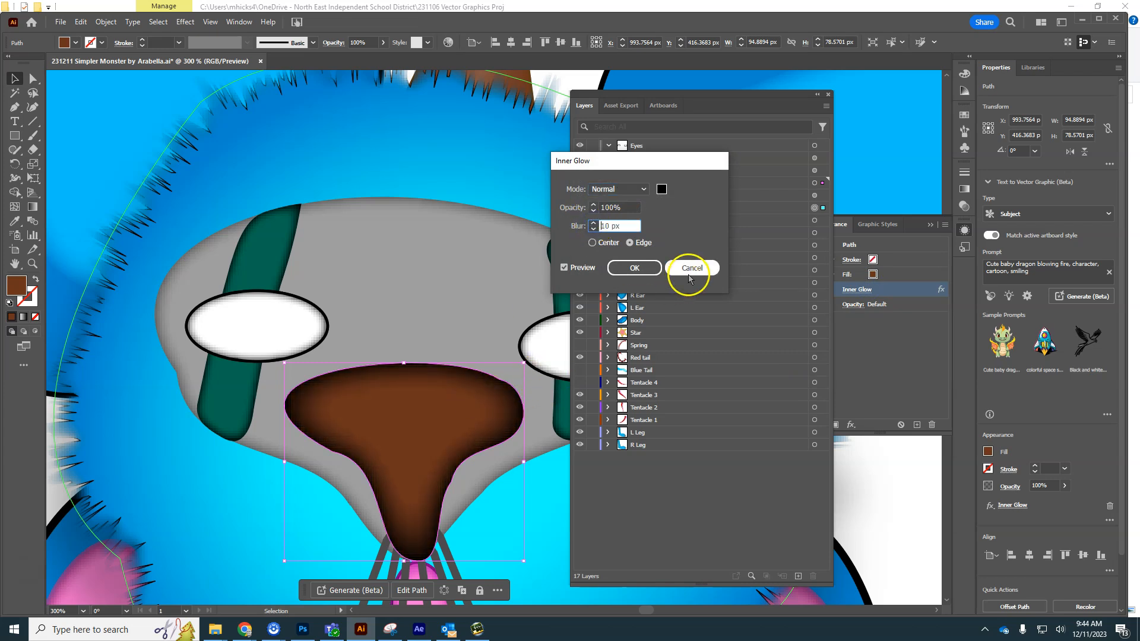
click(647, 268)
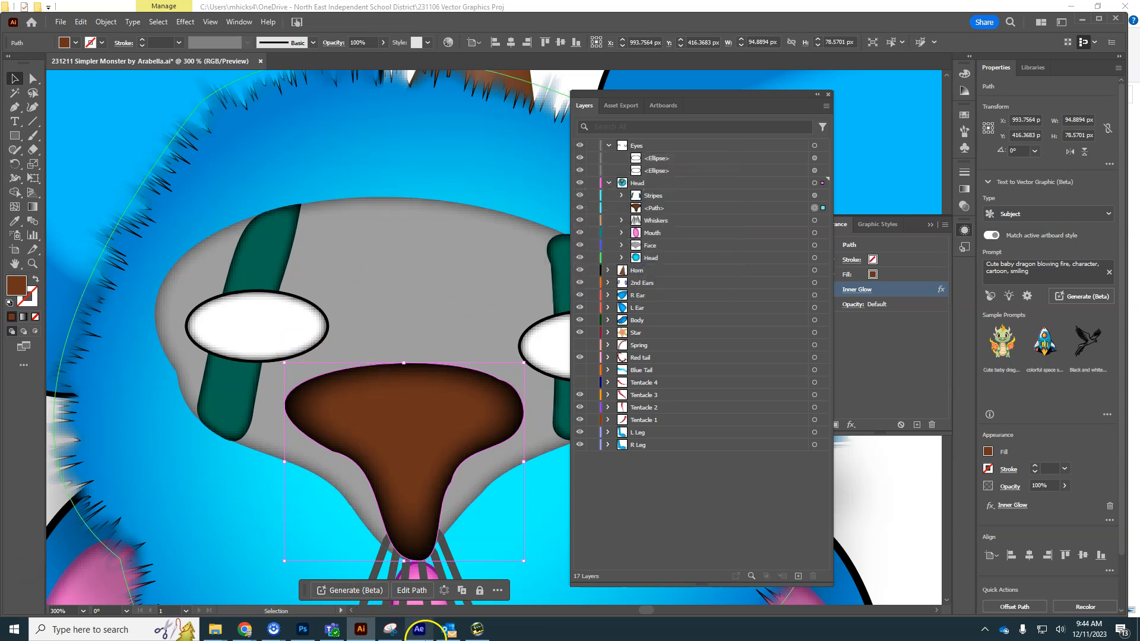
Step: Look at the monster composition in After Effects, return to Illustrator and save the artwork
click(418, 629)
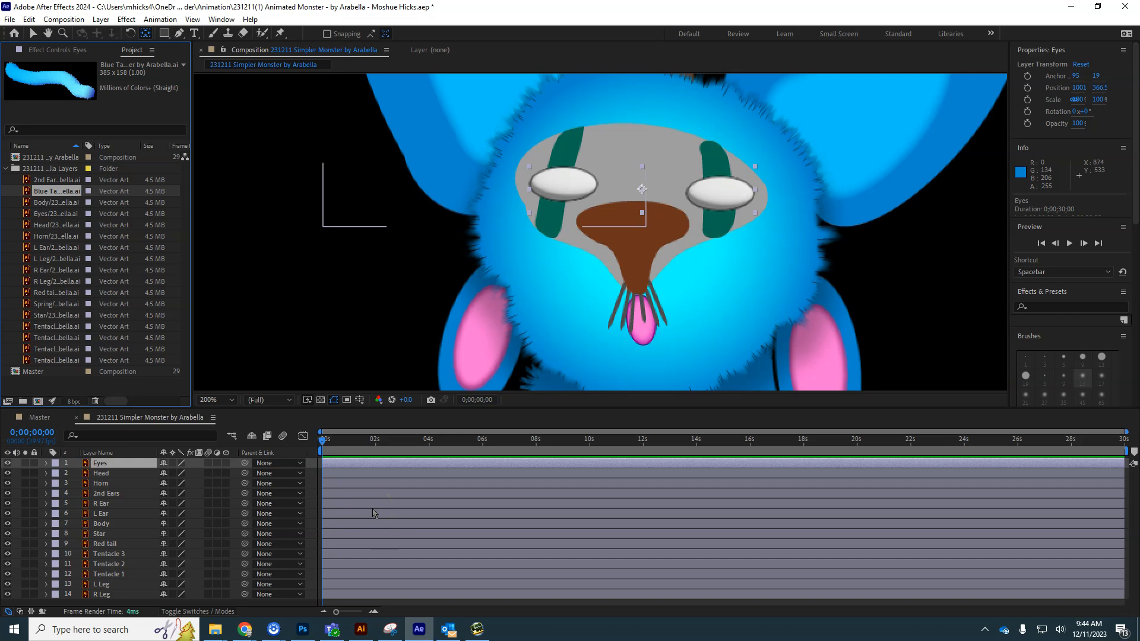
click(361, 630)
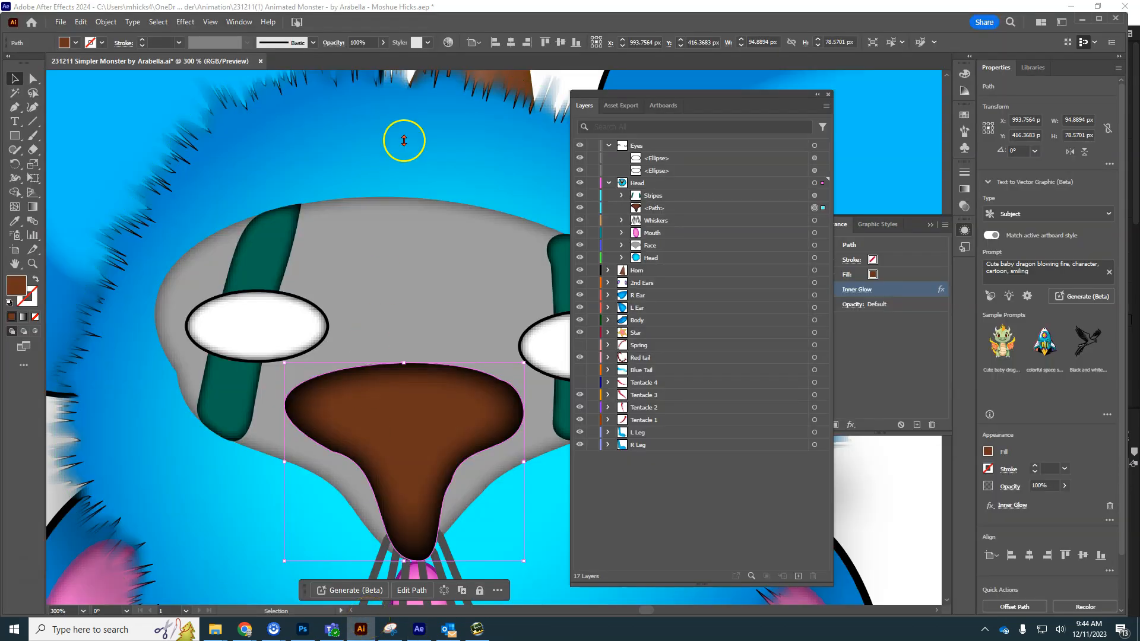
key(ctrl+s)
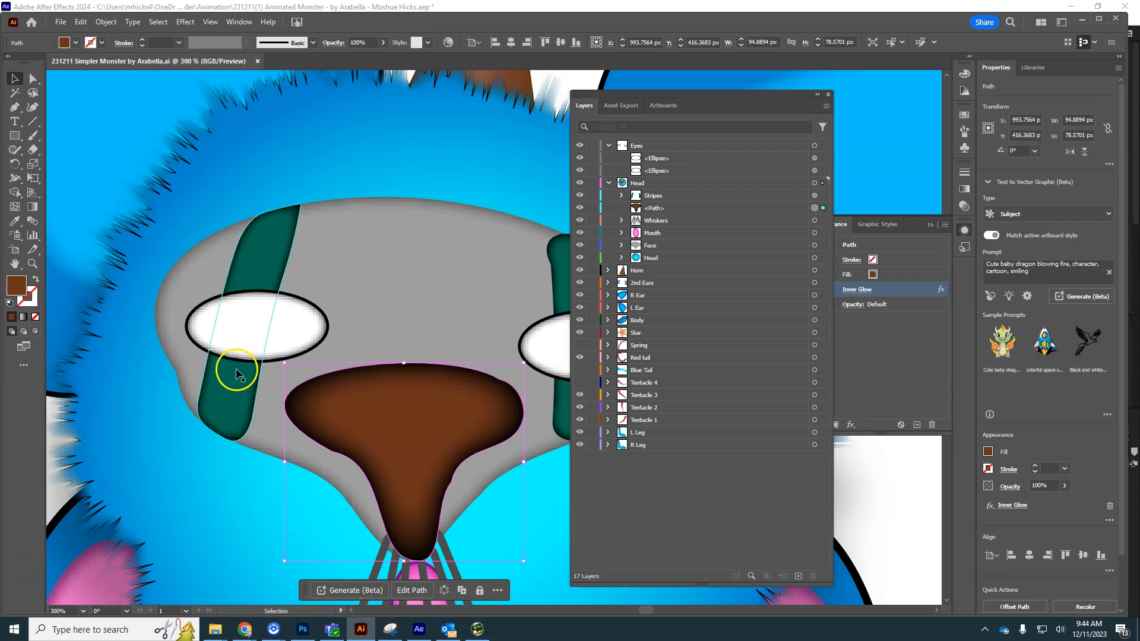
Step: Switch to After Effects, reload the Blue Tail footage from the saved artwork, and return to Illustrator
click(419, 629)
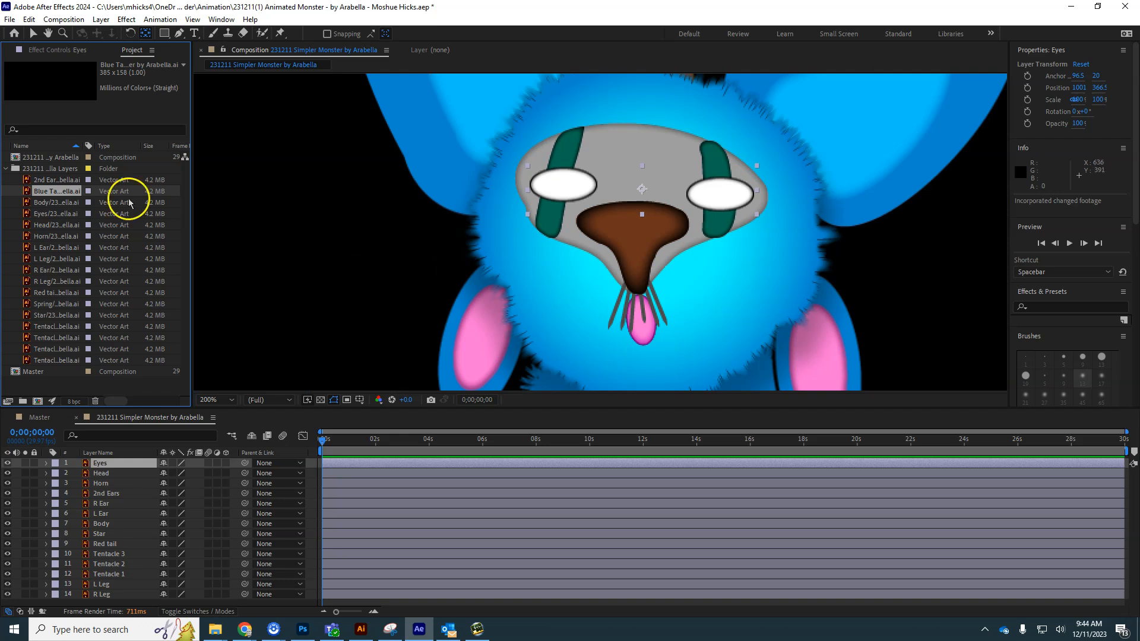
right_click(49, 194)
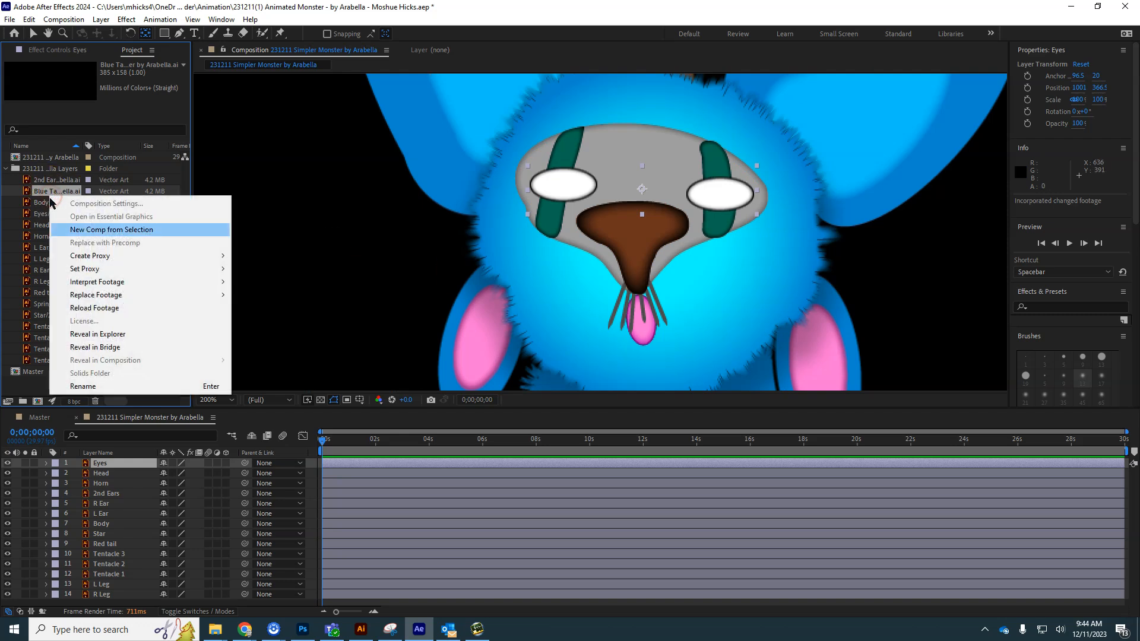
click(102, 311)
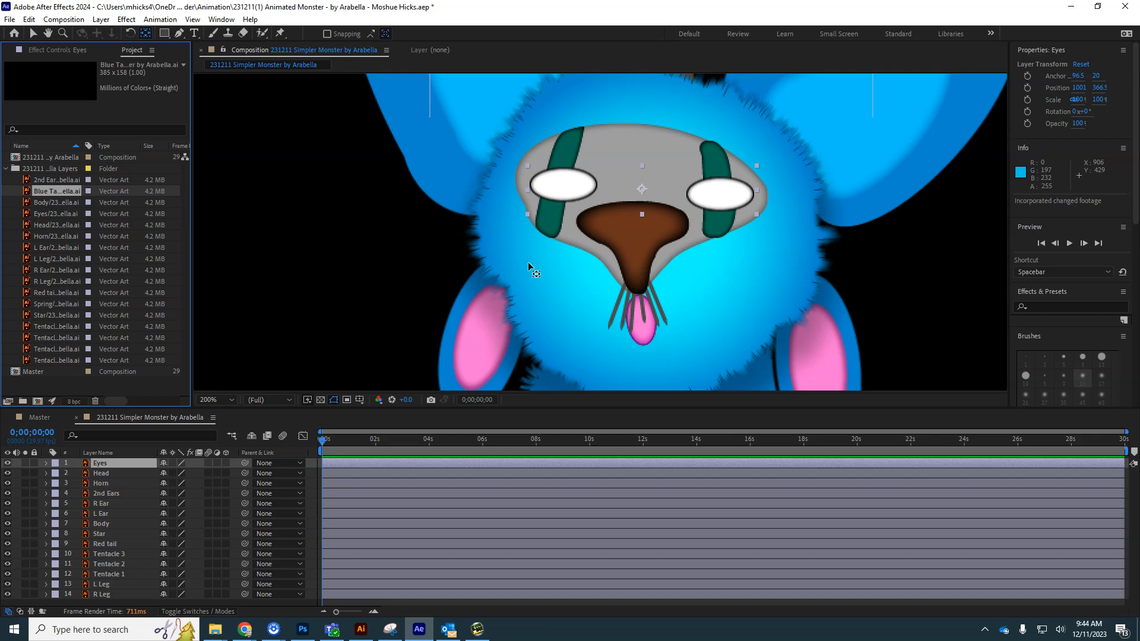
click(365, 635)
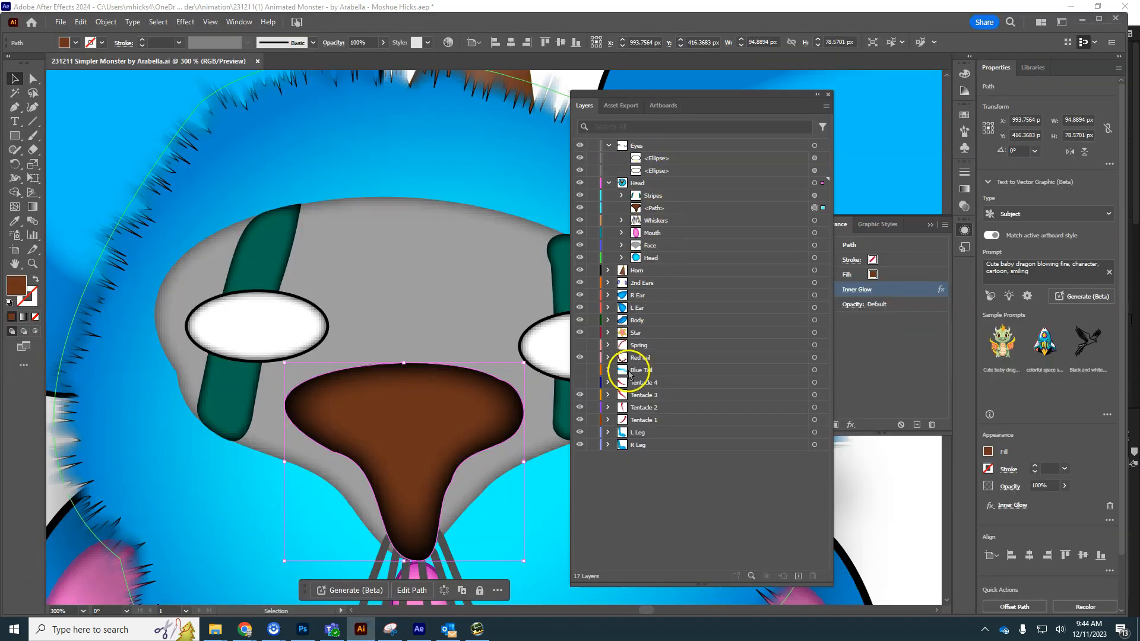